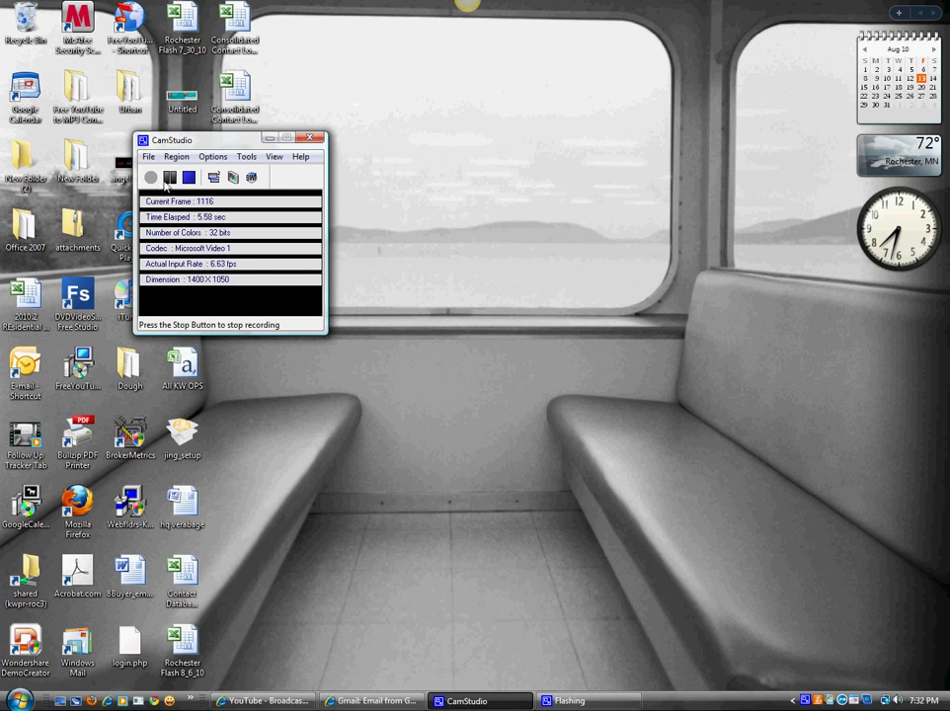
- Stop and close the CamStudio recorder window so only the desktop and taskbar remain
click(168, 180)
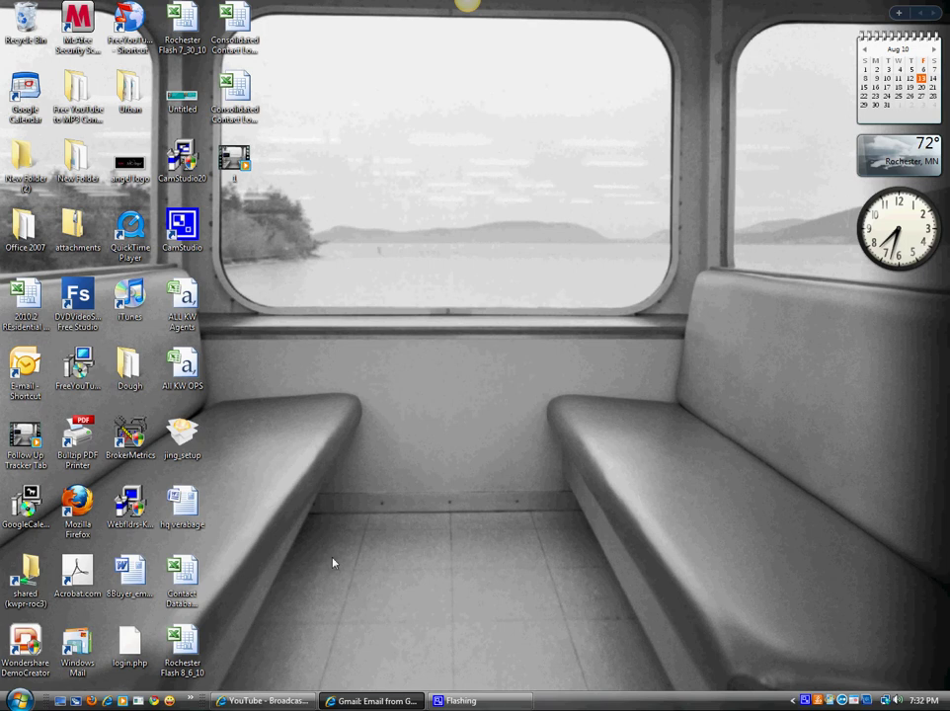
mouse_move(374, 700)
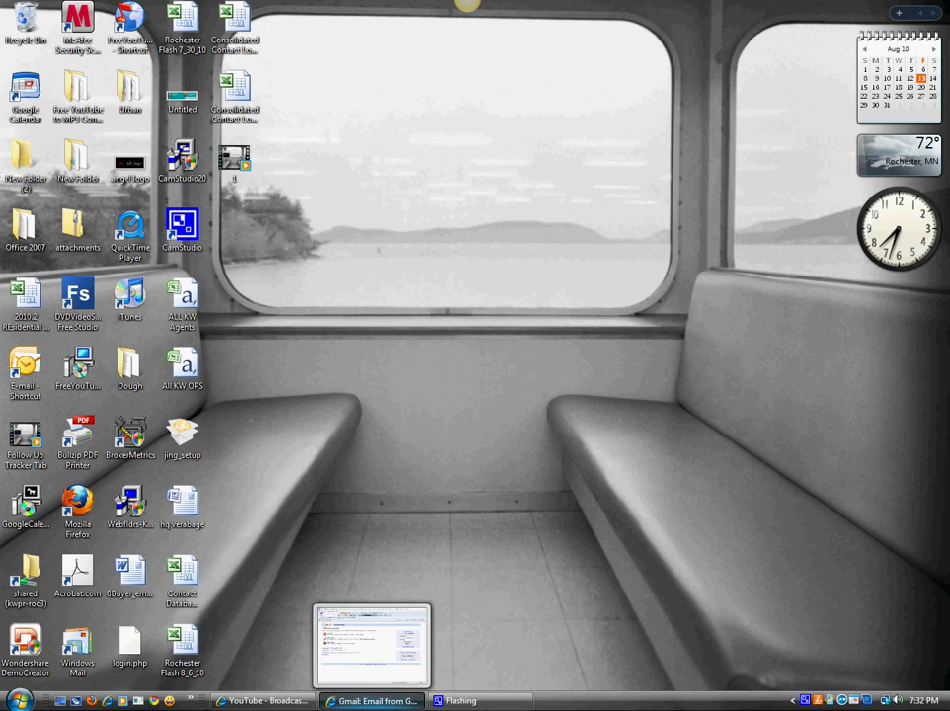
- Restore Internet Explorer and sign in to Gmail with the account's username and password
click(370, 700)
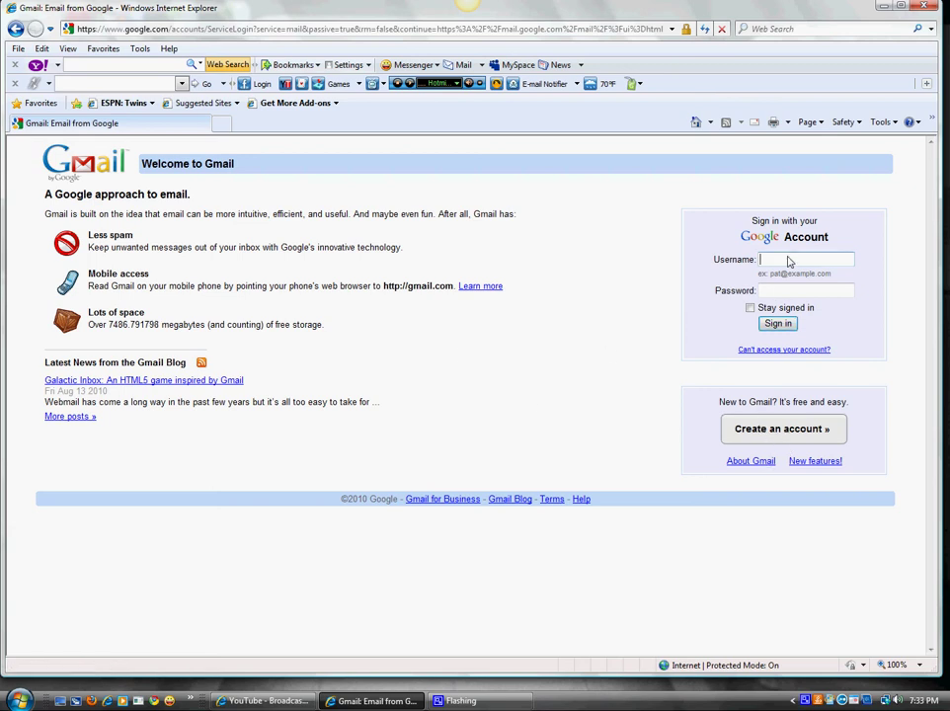
key(Tab)
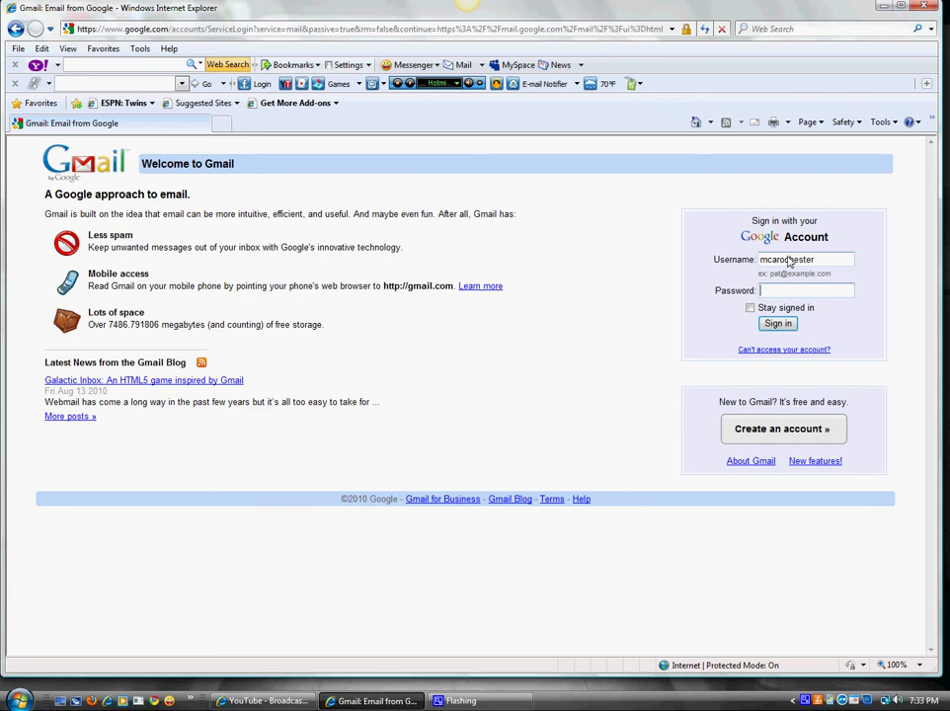
text(••••••••••)
key(Return)
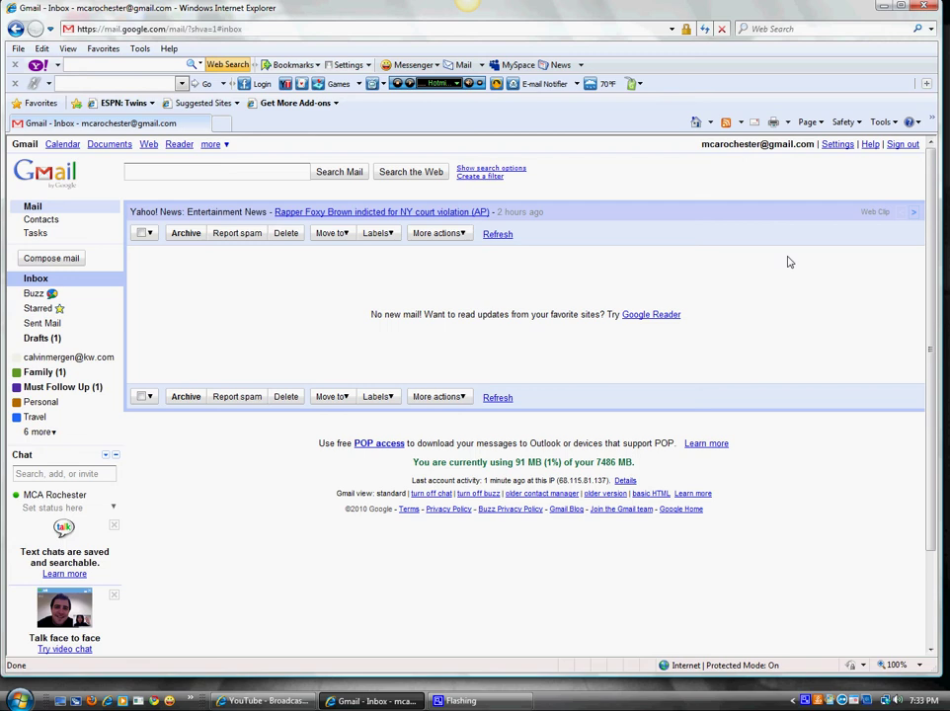
- Open Settings > Accounts and Import and point out the current Send mail as address
click(835, 145)
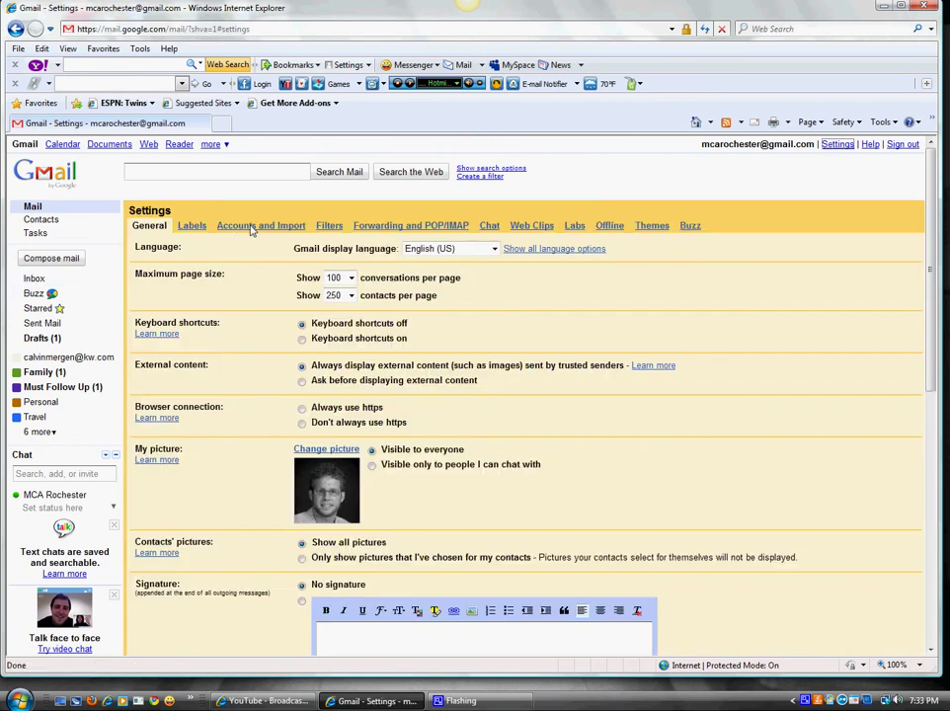
click(274, 227)
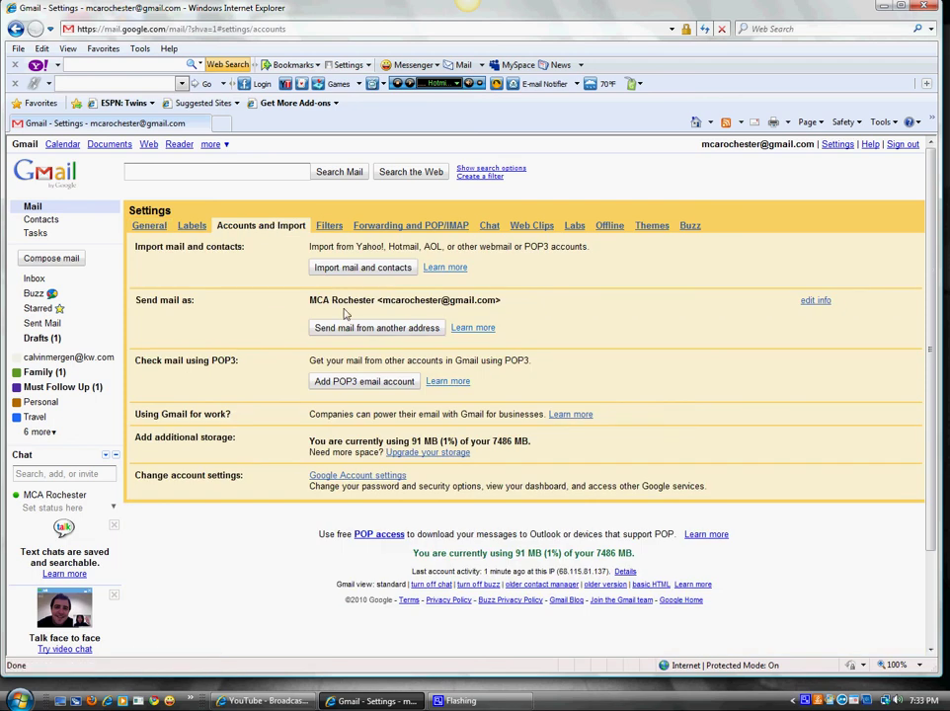
drag(135, 302, 188, 304)
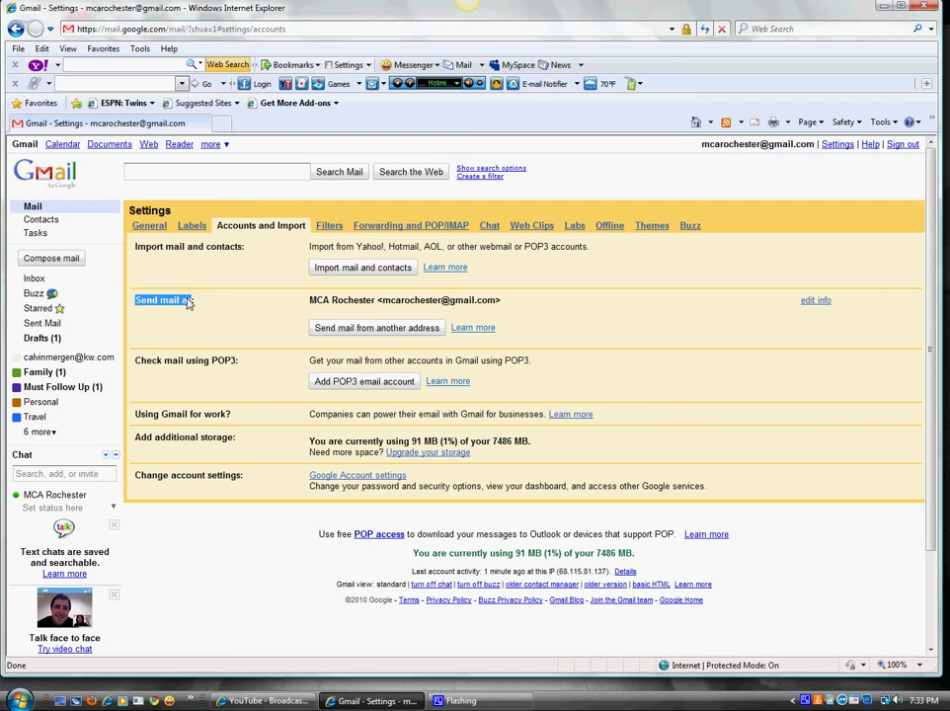
click(294, 307)
drag(383, 300, 486, 311)
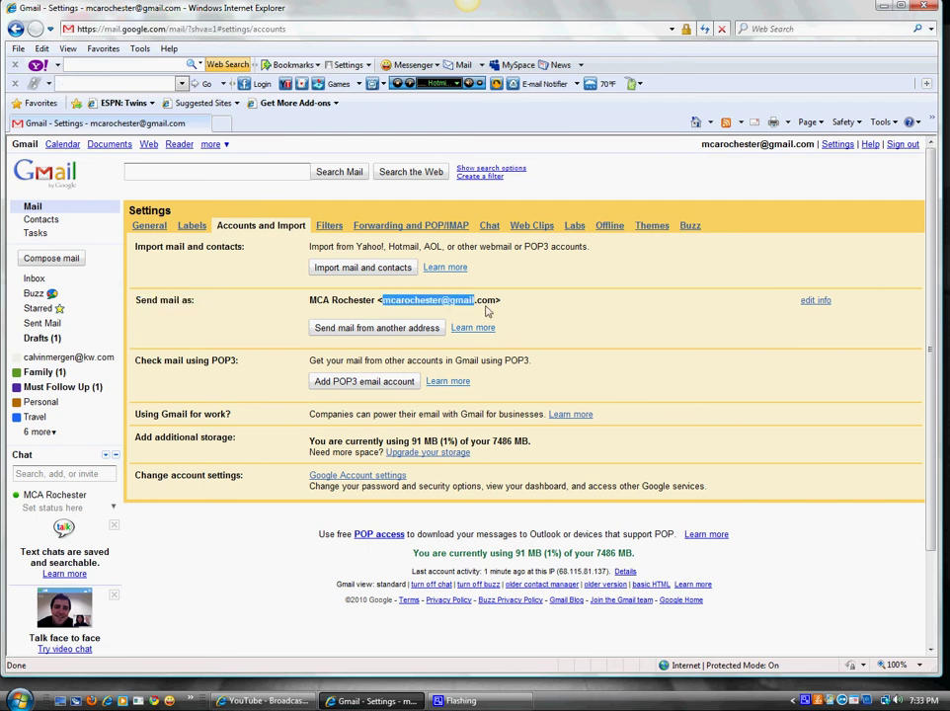
click(262, 312)
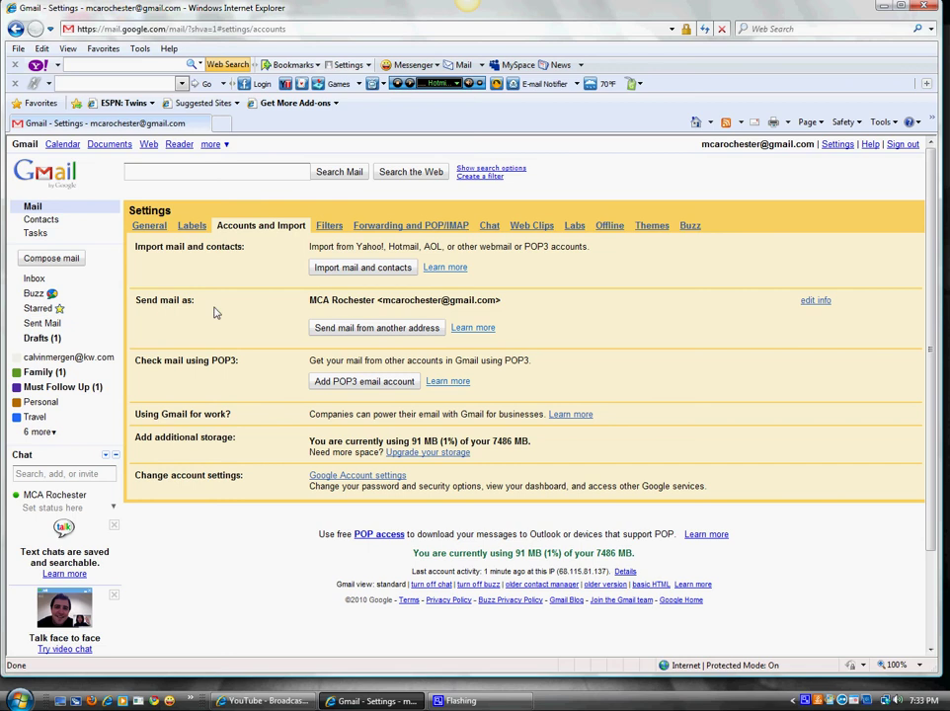
- Start adding another sending address, entering the sender's name and kw.com email address
click(362, 329)
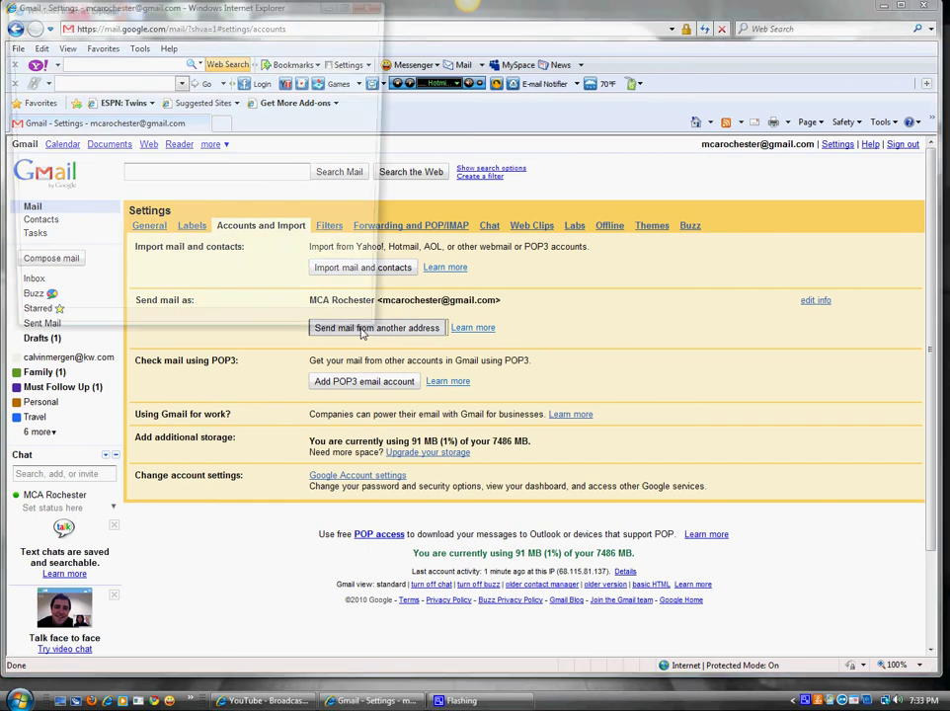
drag(170, 106, 84, 106)
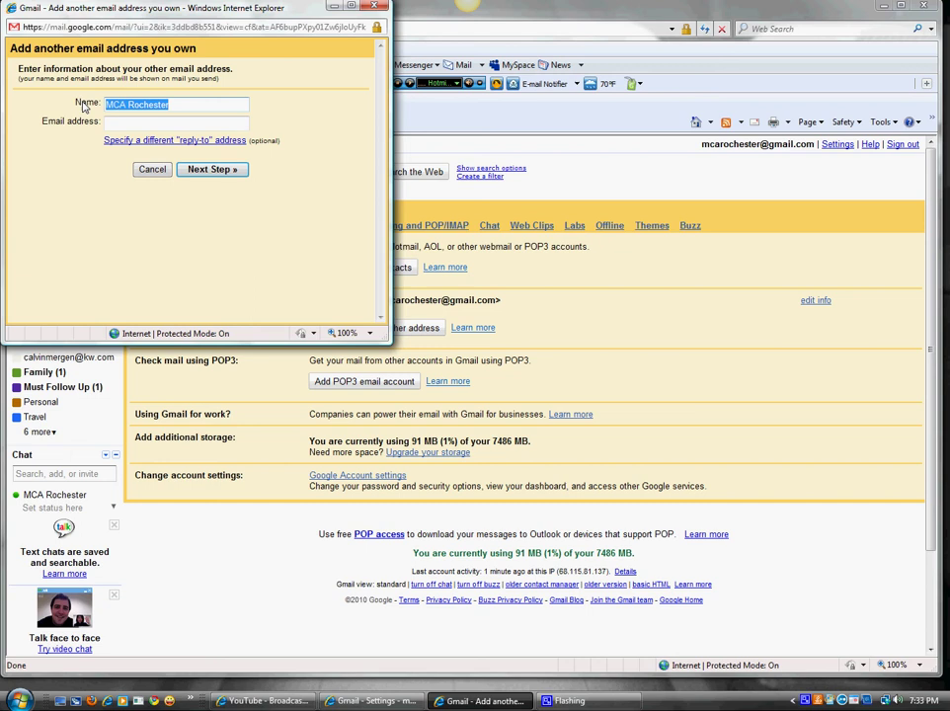
key(Tab)
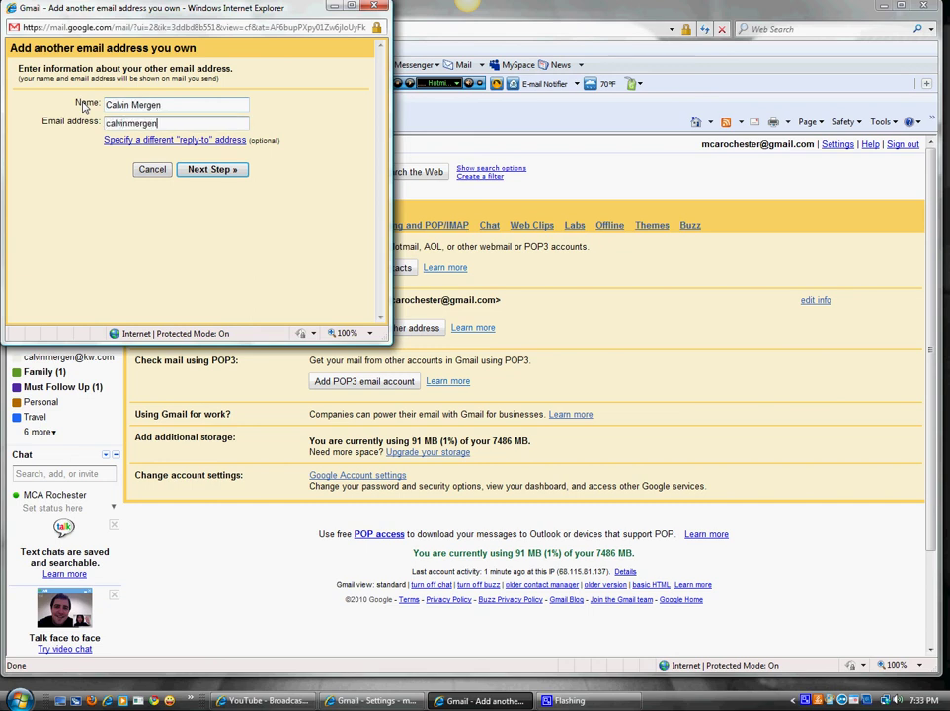
click(213, 169)
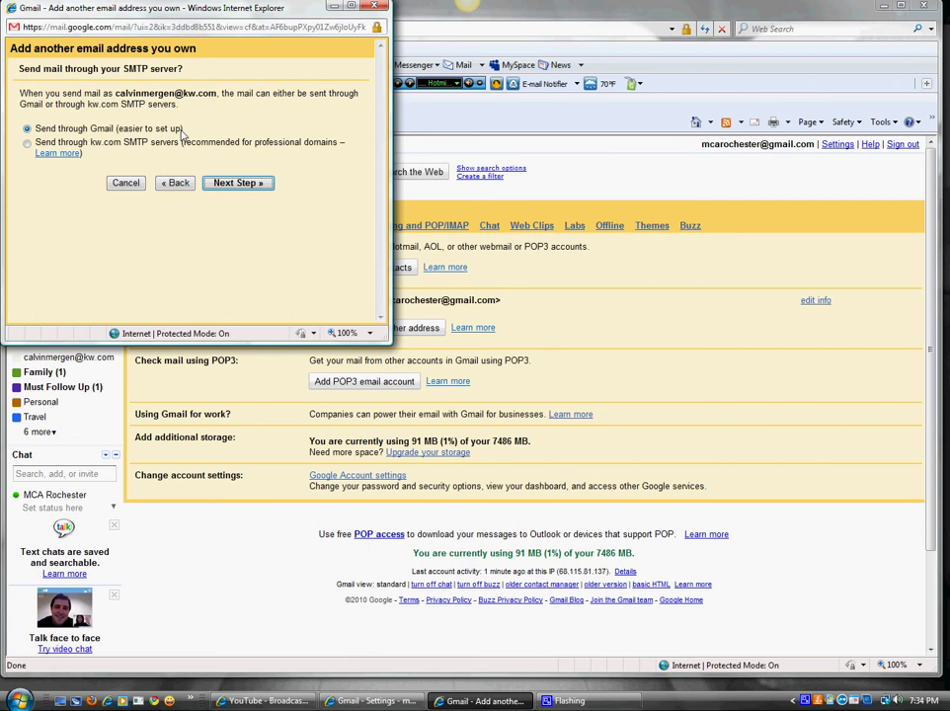
- Keep the Send through Gmail option for the new address and continue to verification
drag(182, 128, 34, 128)
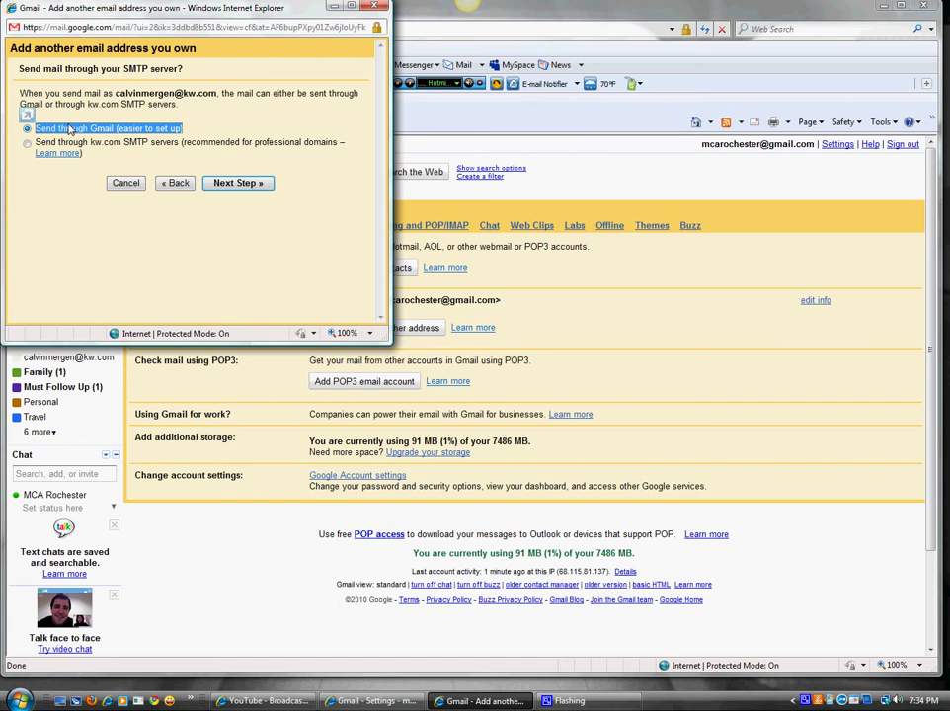
click(194, 134)
drag(194, 134, 26, 127)
click(63, 131)
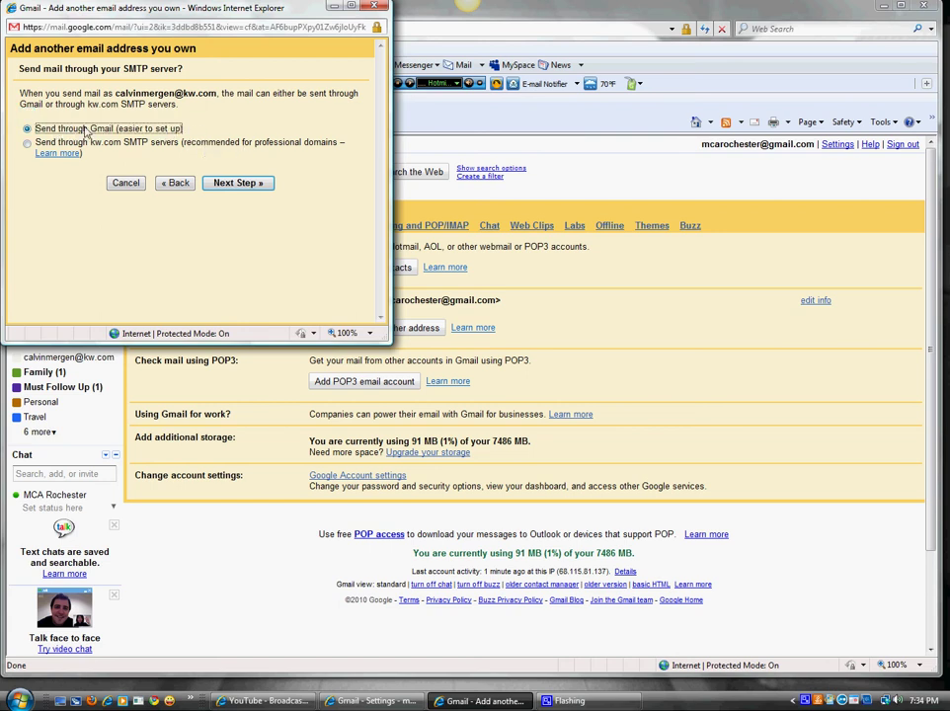
click(239, 182)
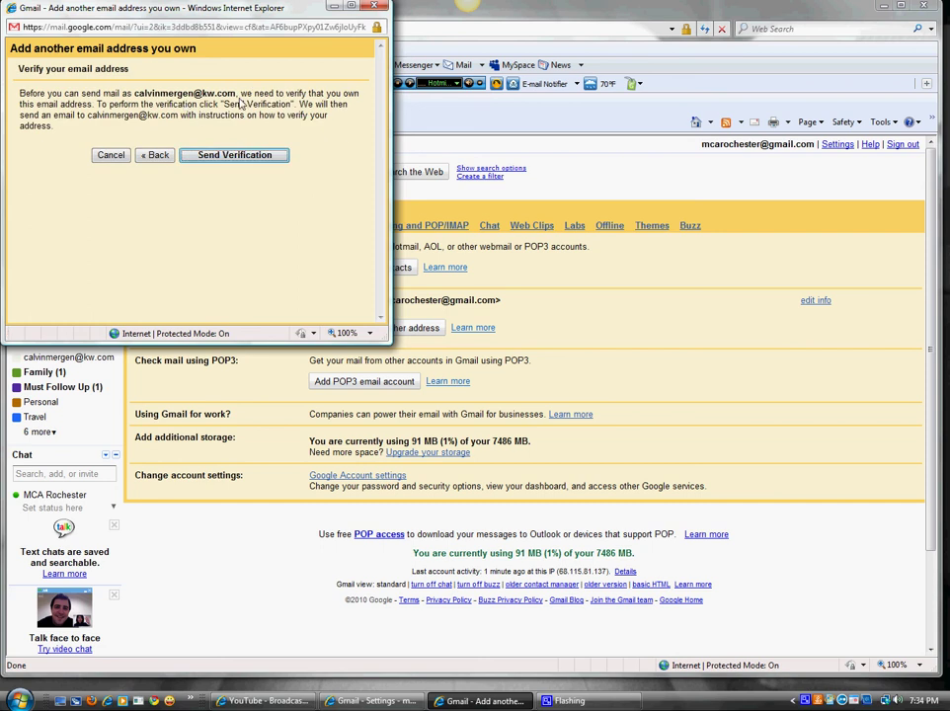
- Send the verification email and load Keller Williams webmail (webmail.kw.com) in a new tab
click(242, 160)
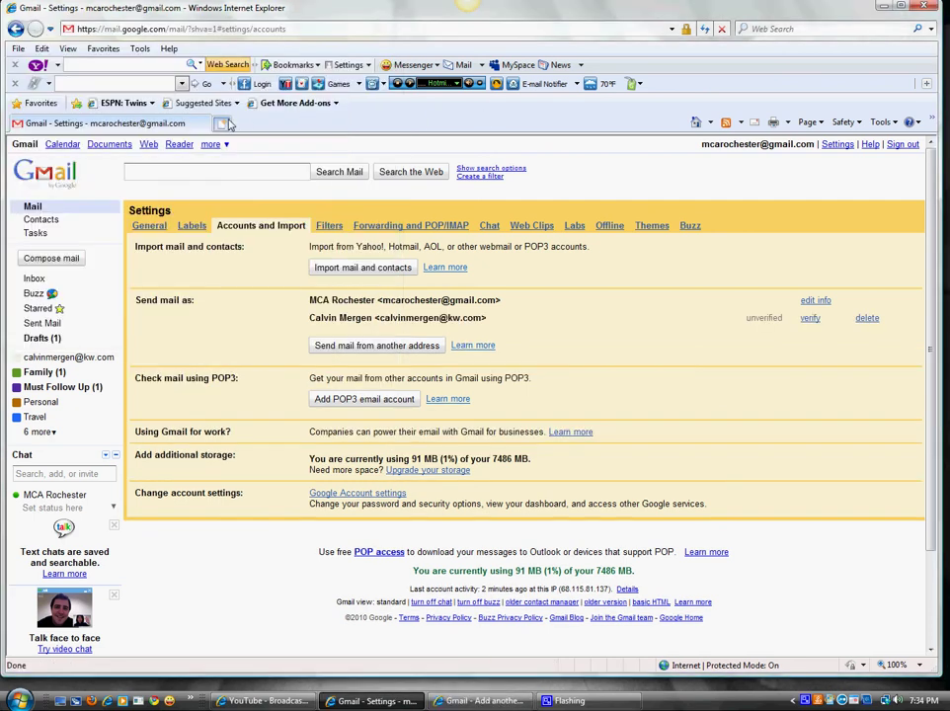
click(222, 122)
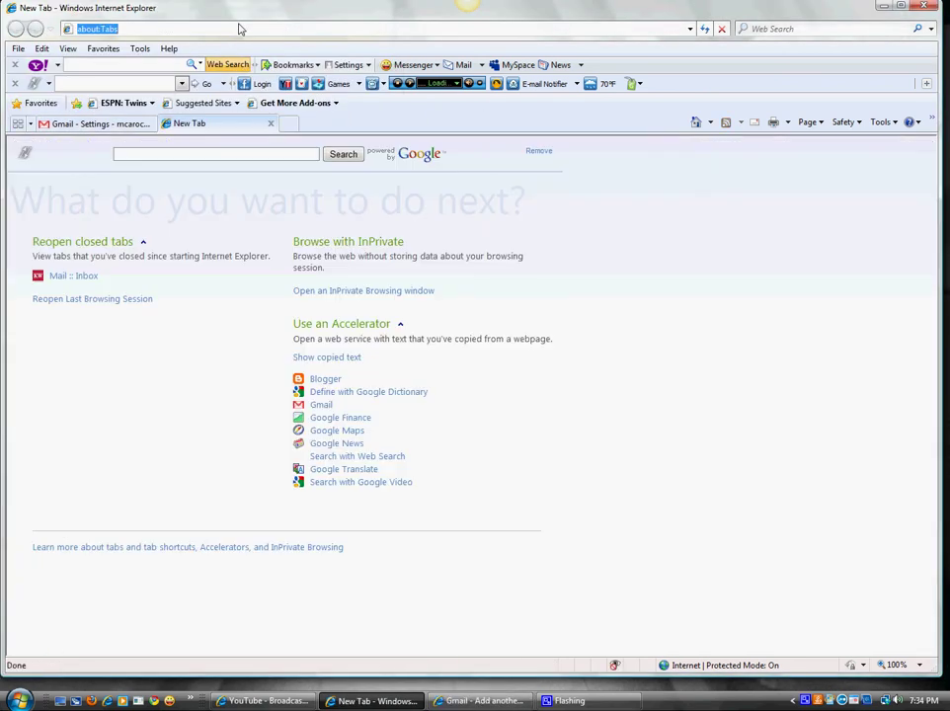
text(web)
key(Down)
key(Return)
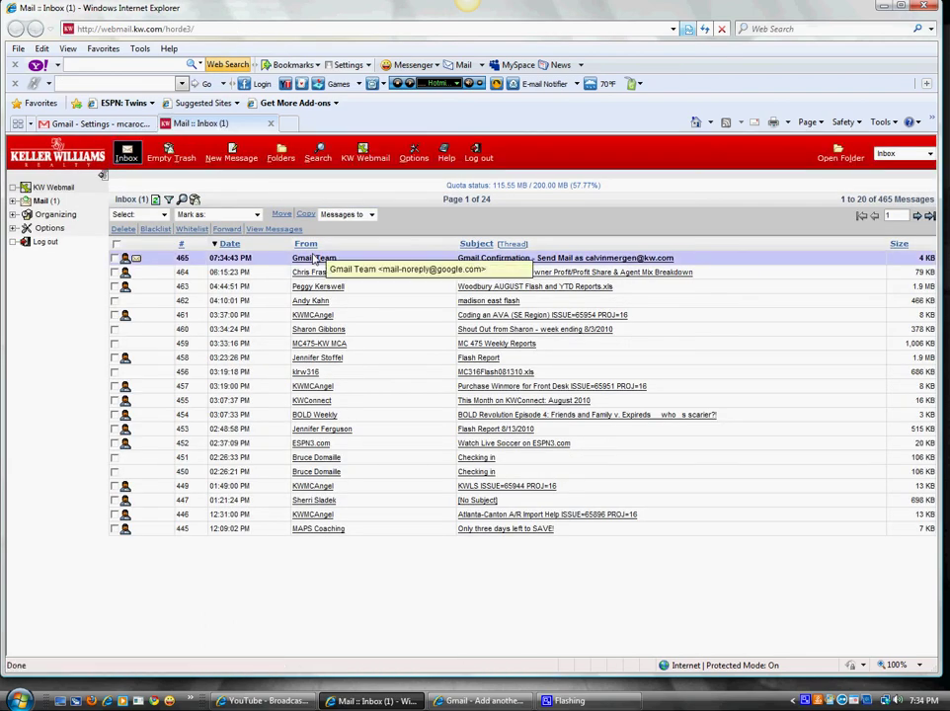
- Open the Gmail Confirmation message and copy its confirmation code
click(309, 260)
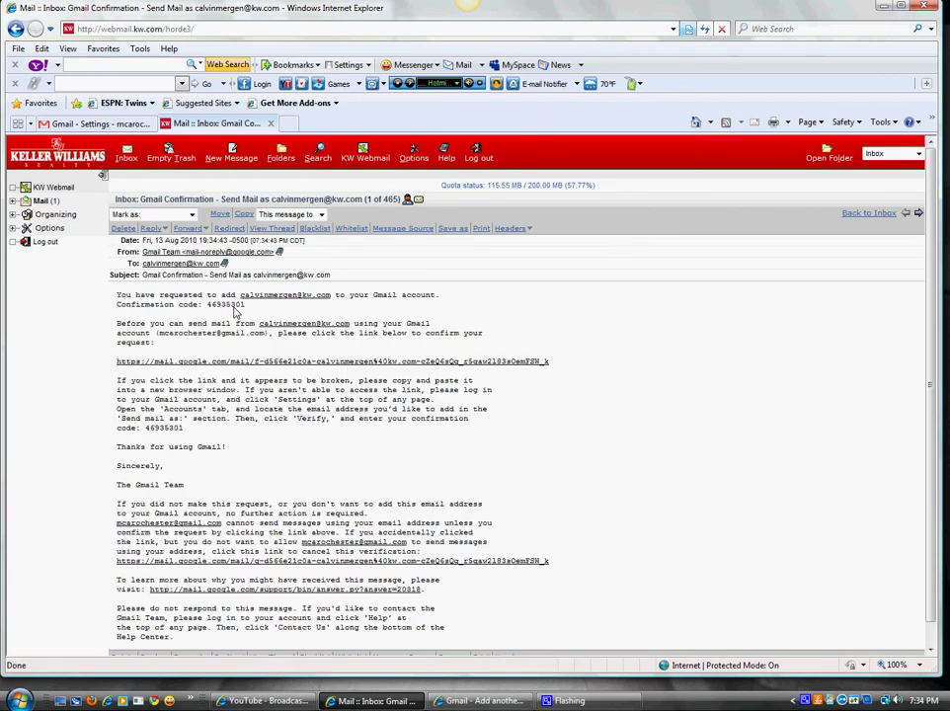
double_click(226, 305)
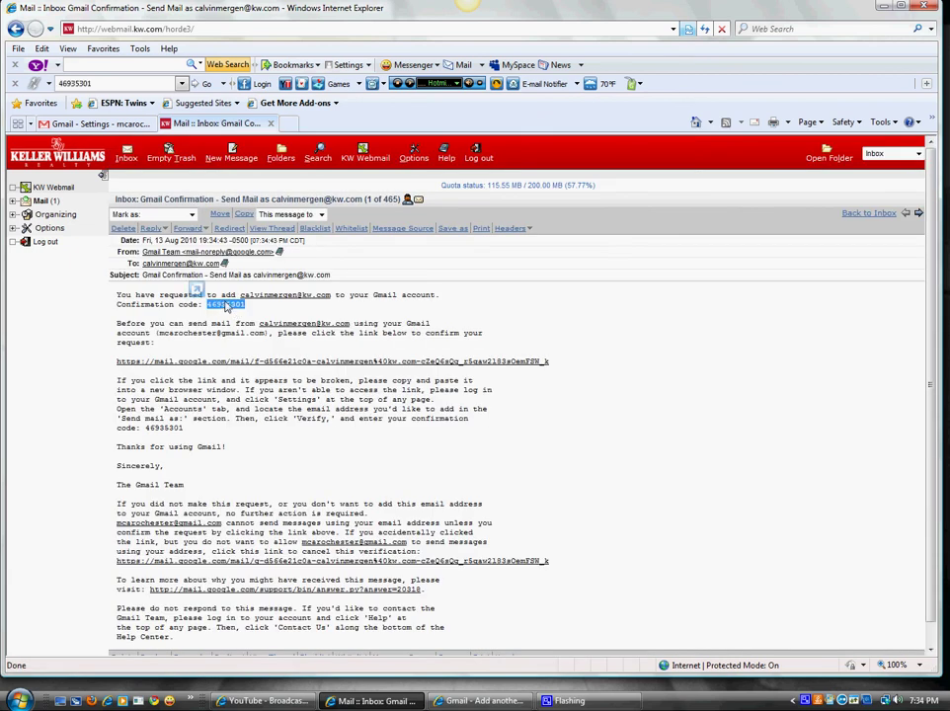
right_click(227, 306)
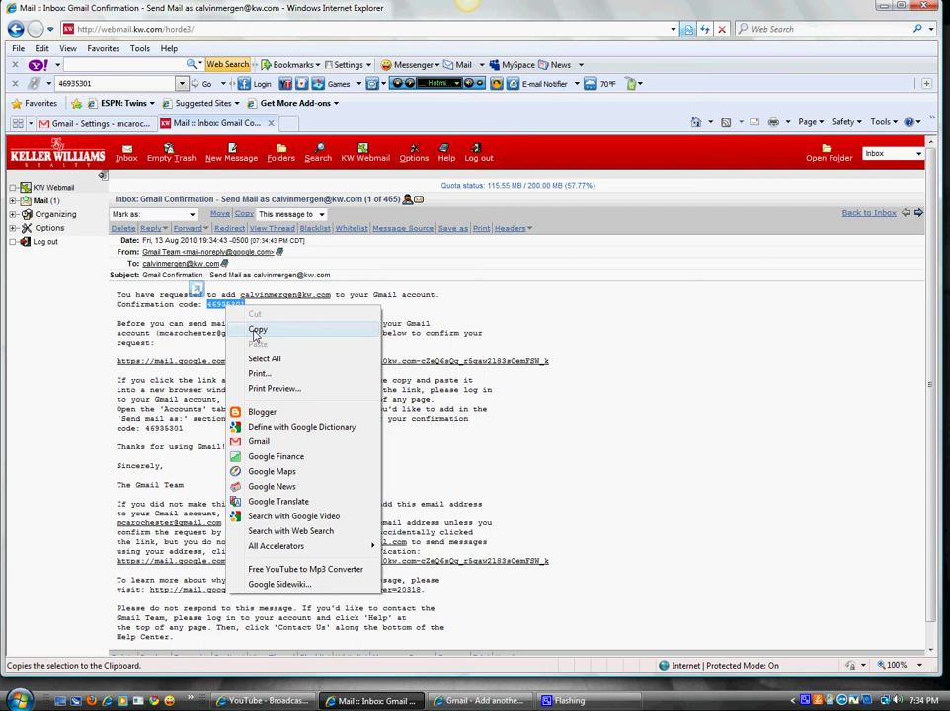
click(256, 331)
- Paste the confirmation code into Gmail's verification popup and verify the kw.com address
click(94, 123)
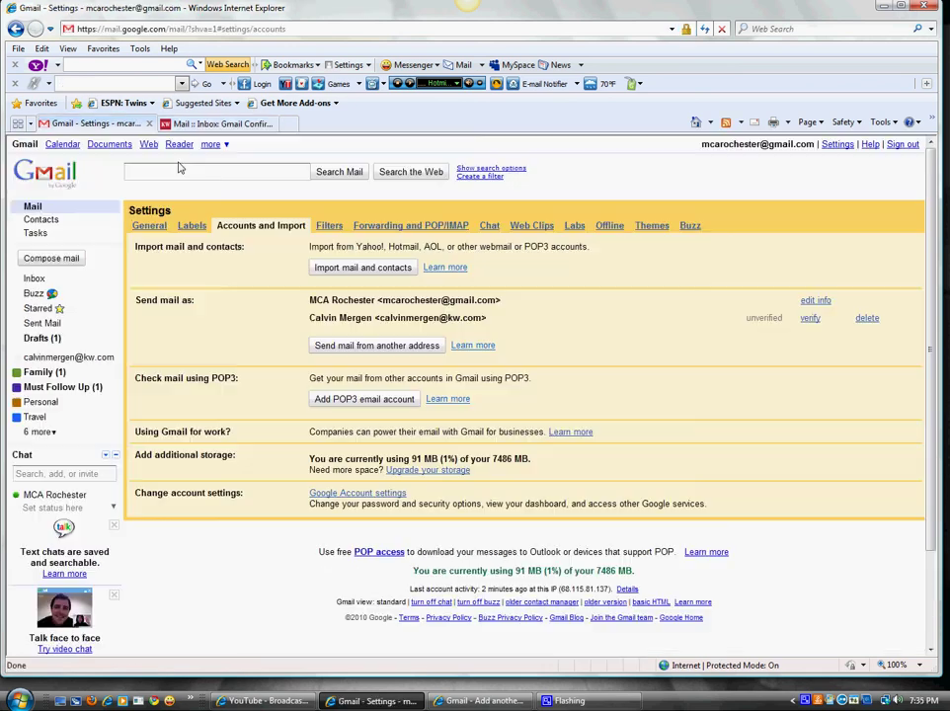
click(478, 705)
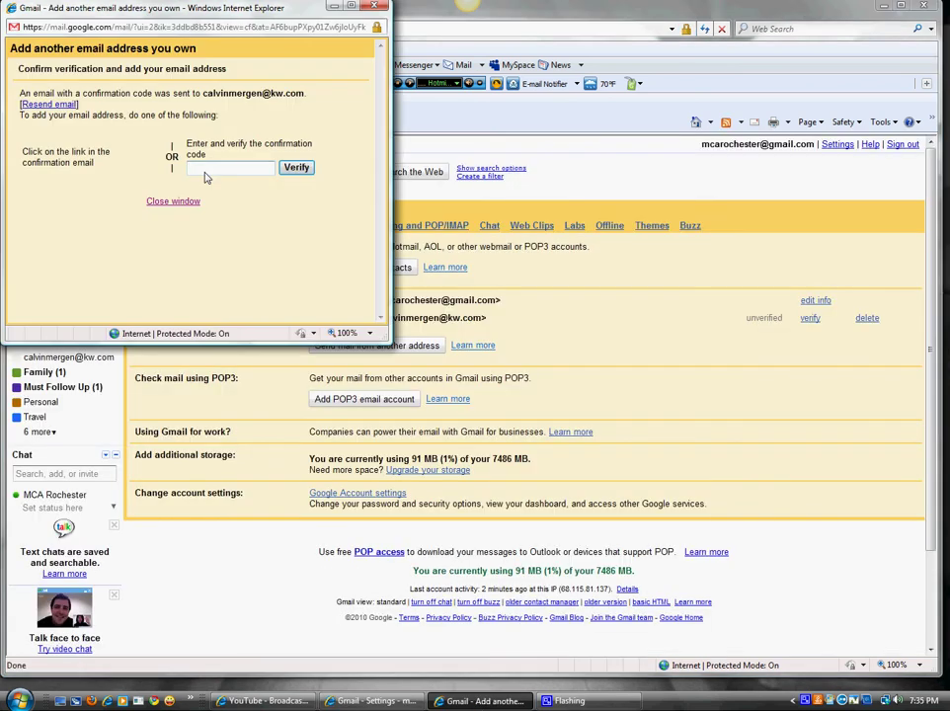
right_click(227, 169)
click(237, 231)
click(296, 170)
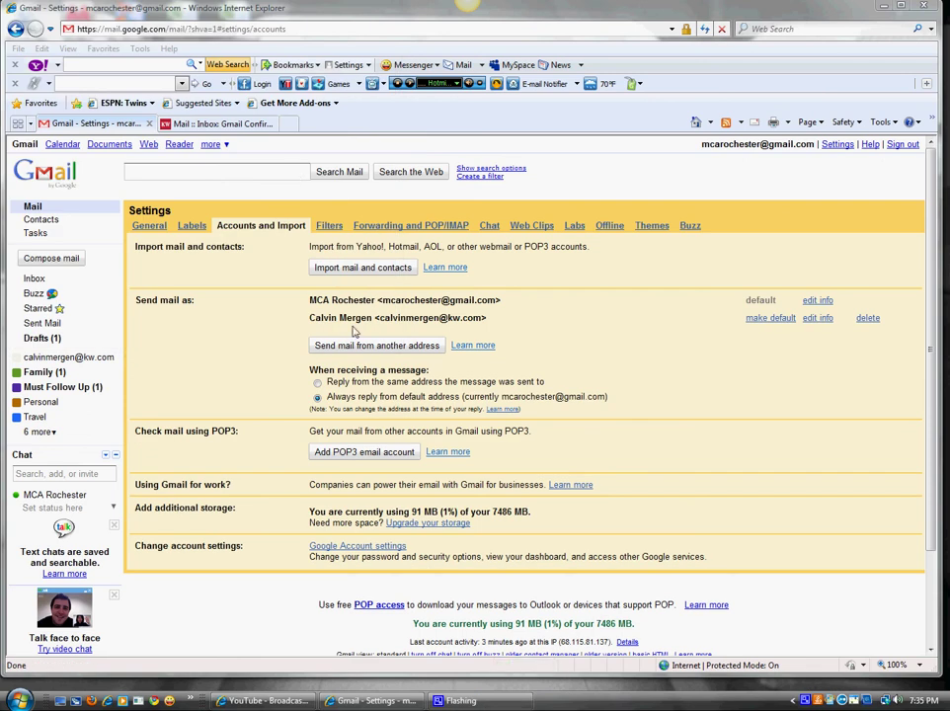
- Make the kw.com address the default sender, pointing out the default and original address lines
click(766, 319)
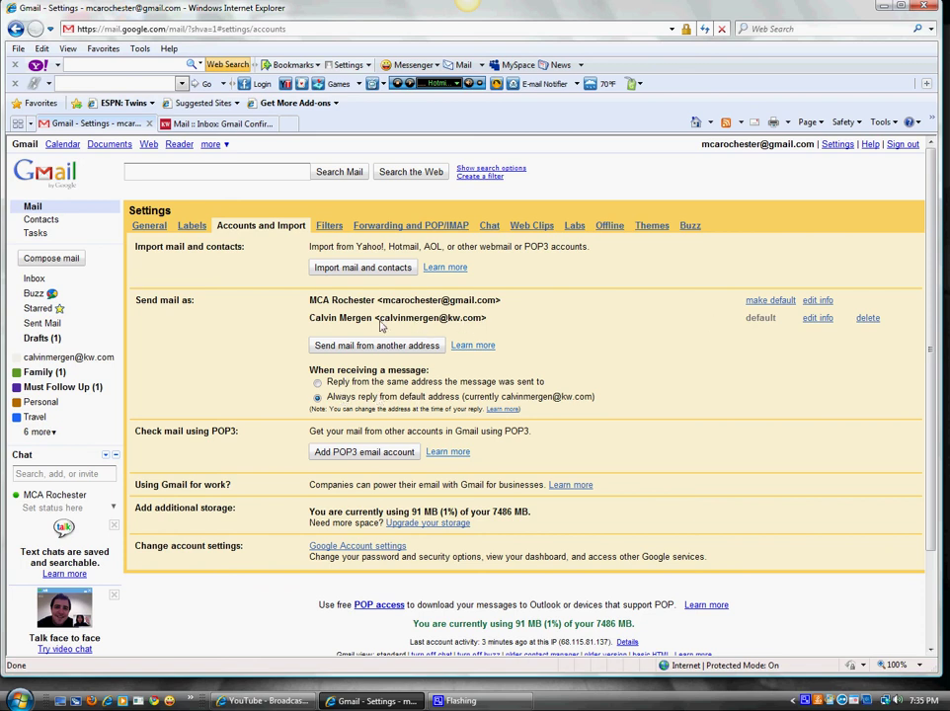
drag(379, 318, 510, 320)
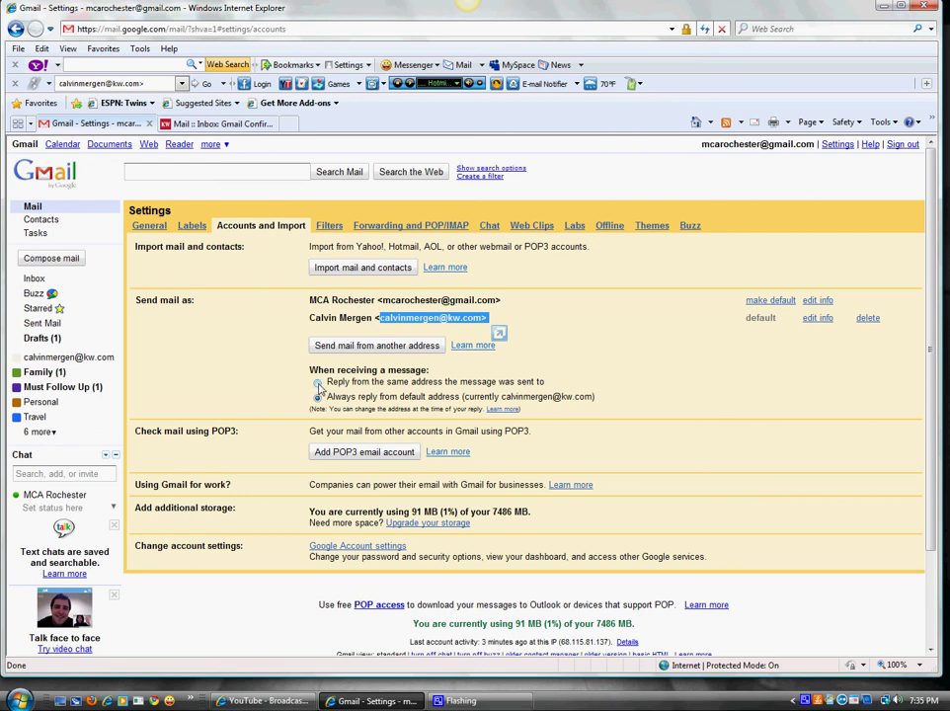
drag(382, 300, 504, 305)
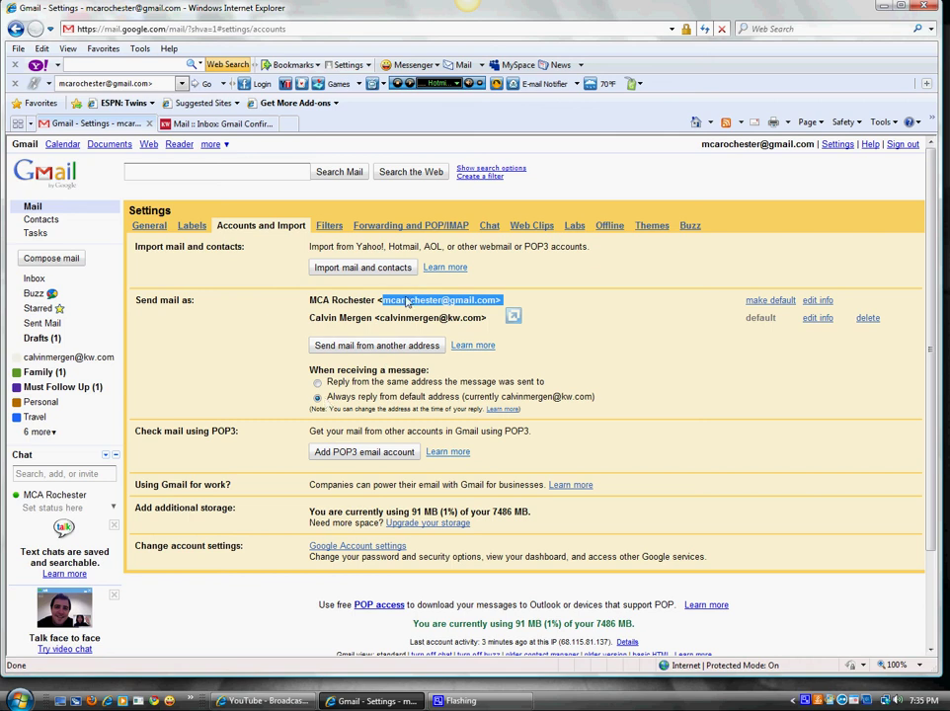
click(313, 405)
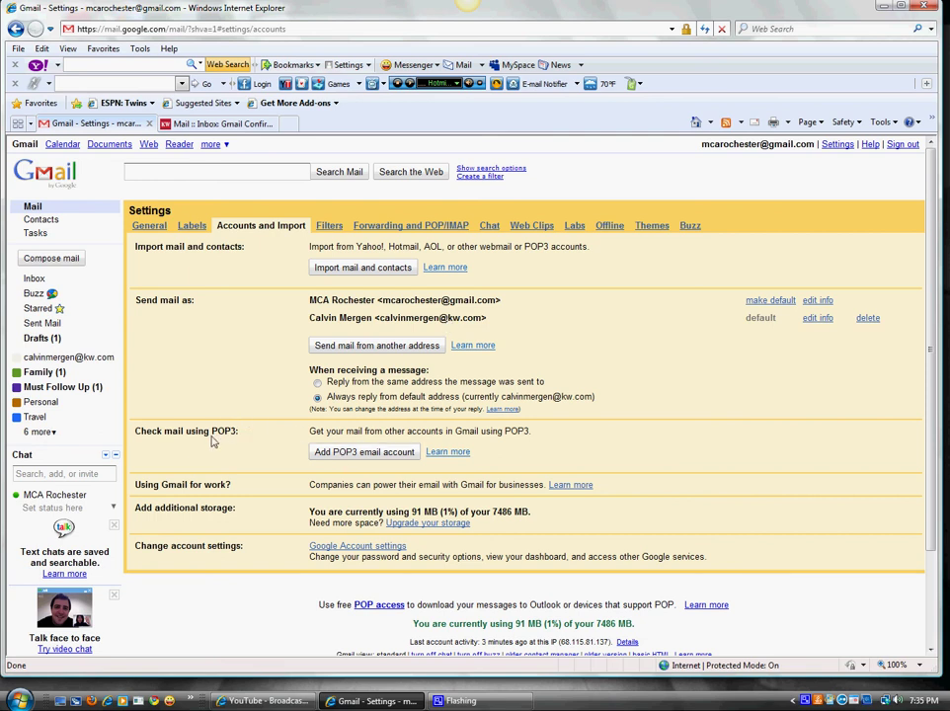
double_click(337, 432)
drag(338, 432, 348, 453)
- Add the kw.com mailbox via POP3 (mail.kw.com, port 110), keeping server copies and labelling incoming mail
click(357, 453)
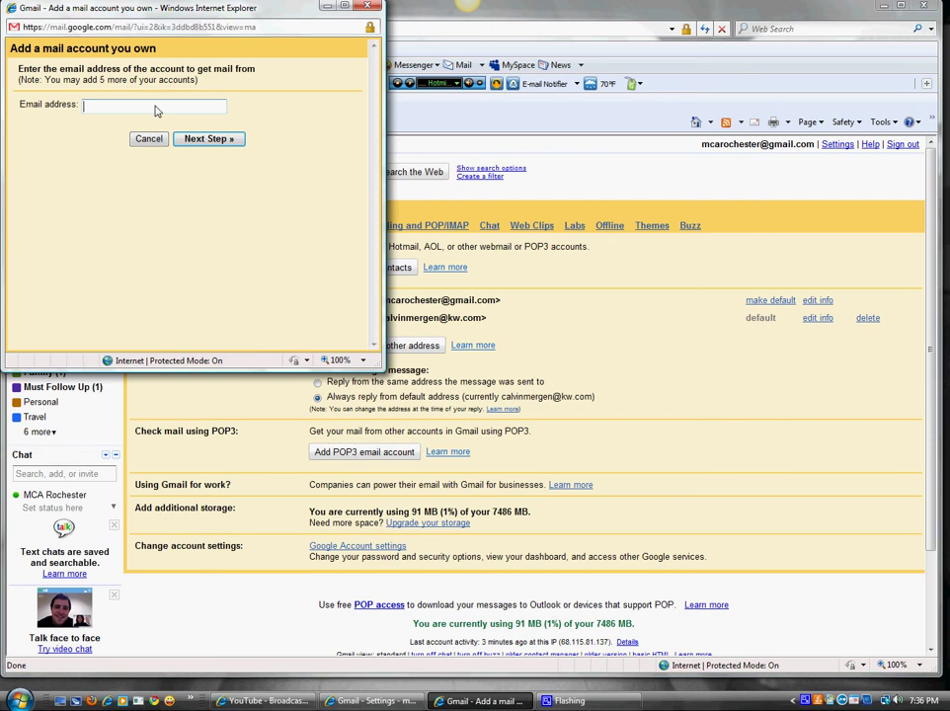
click(224, 141)
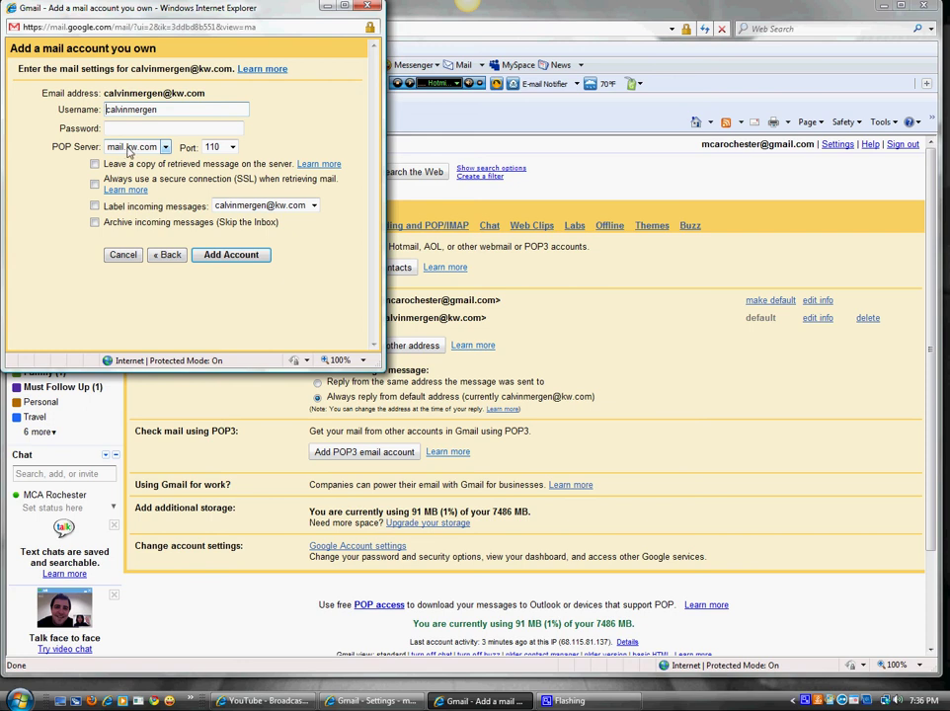
click(136, 130)
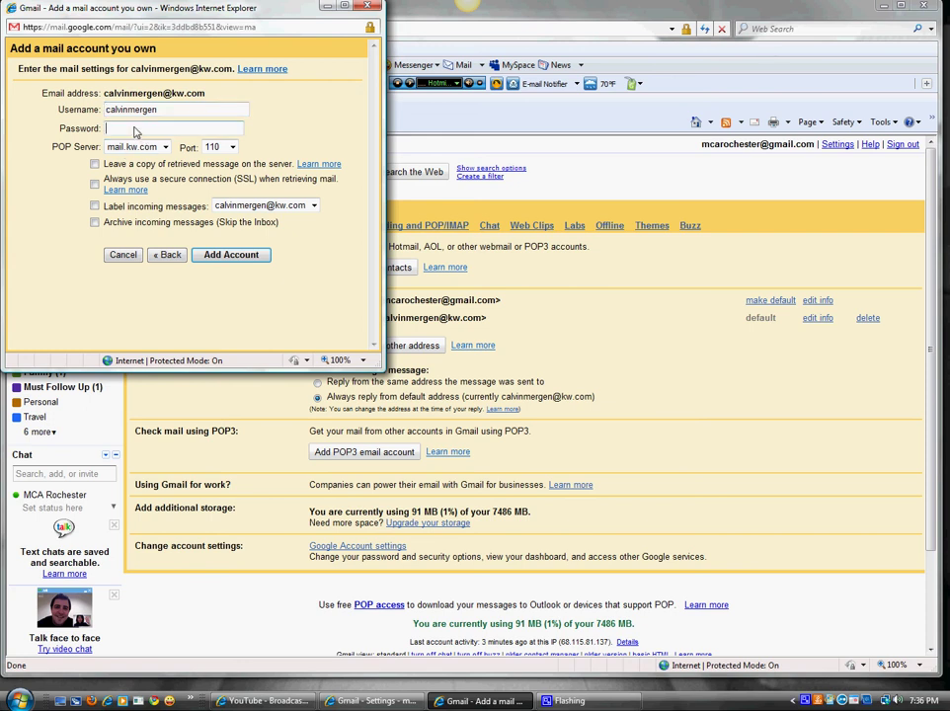
text(••••••••••)
click(95, 163)
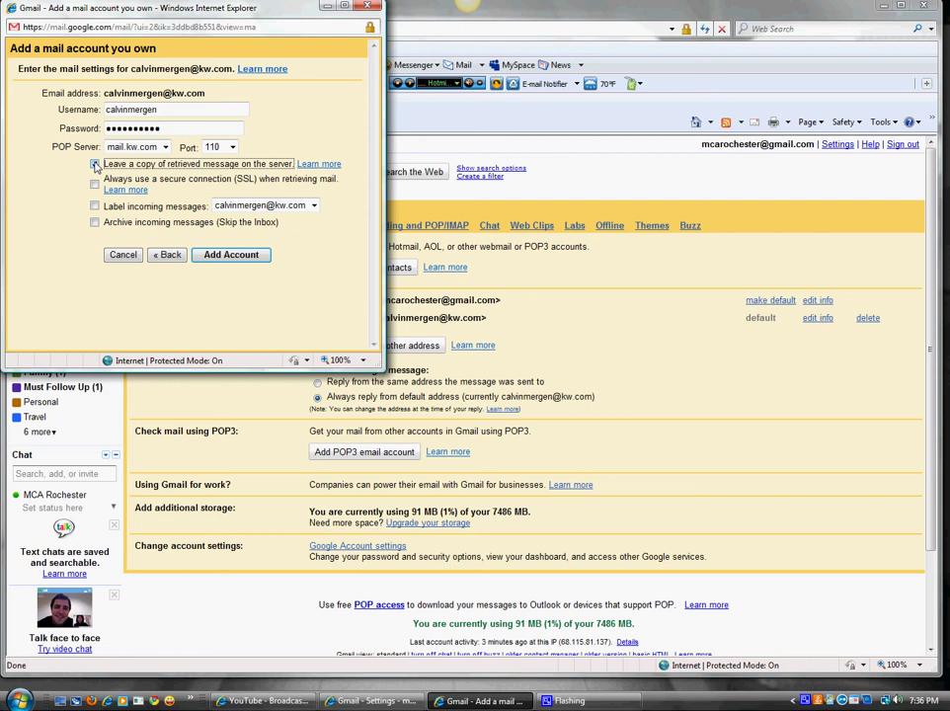
click(95, 206)
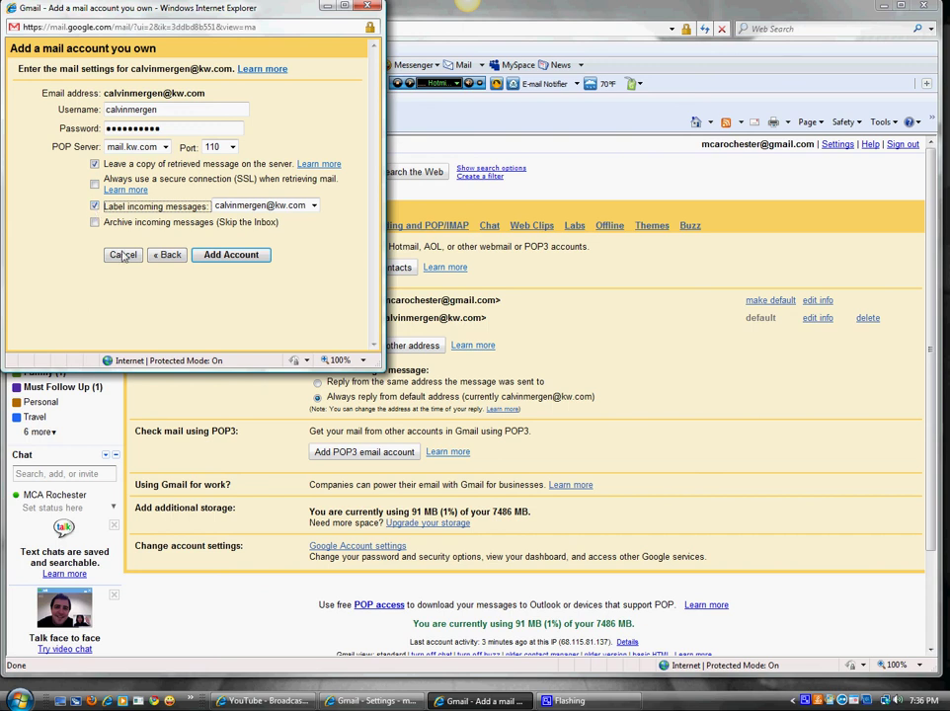
click(238, 256)
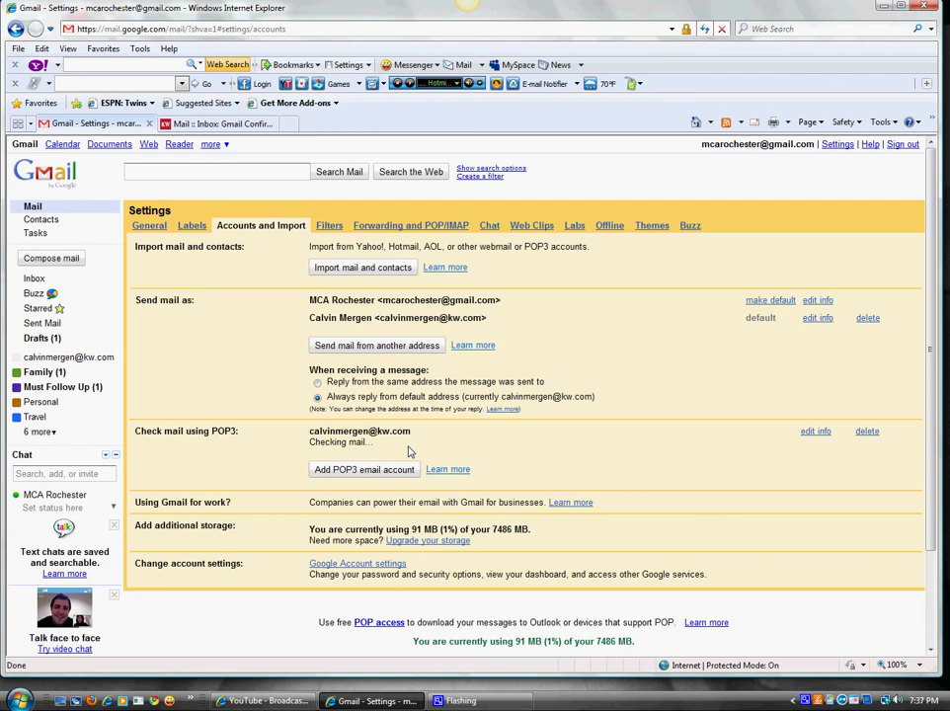
- Go to the Inbox and refresh it repeatedly; no mail from the kw.com account yet
click(34, 280)
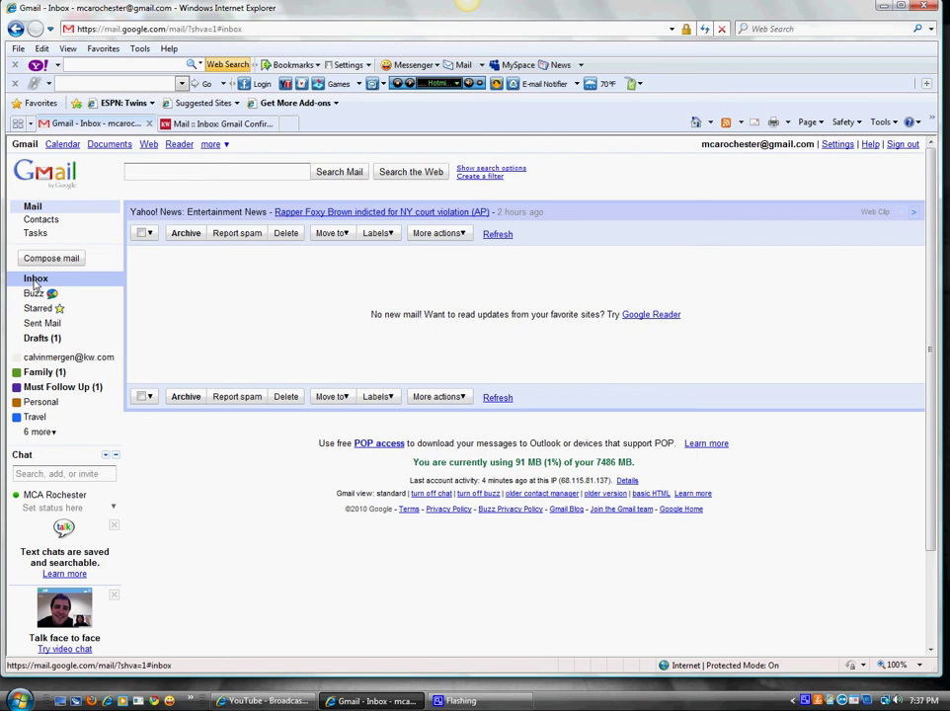
click(496, 235)
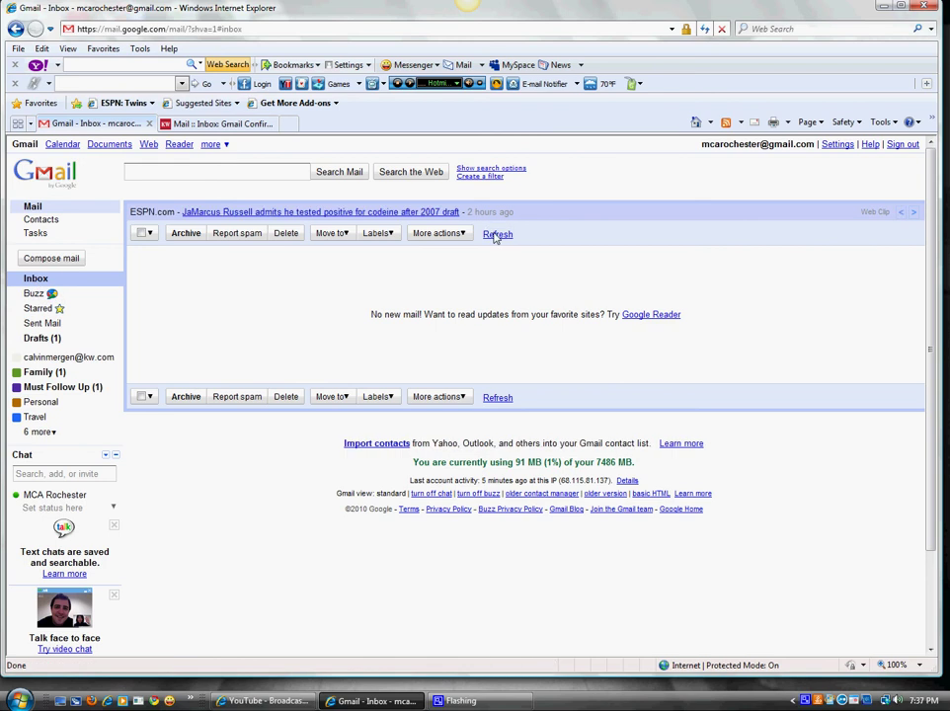
click(495, 235)
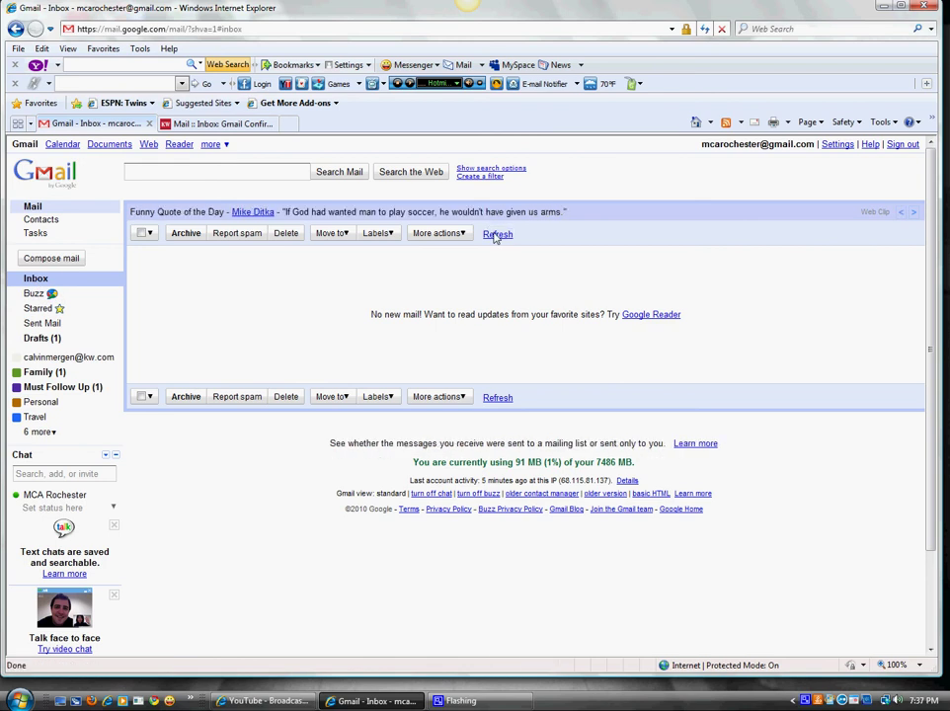
click(497, 235)
click(497, 235)
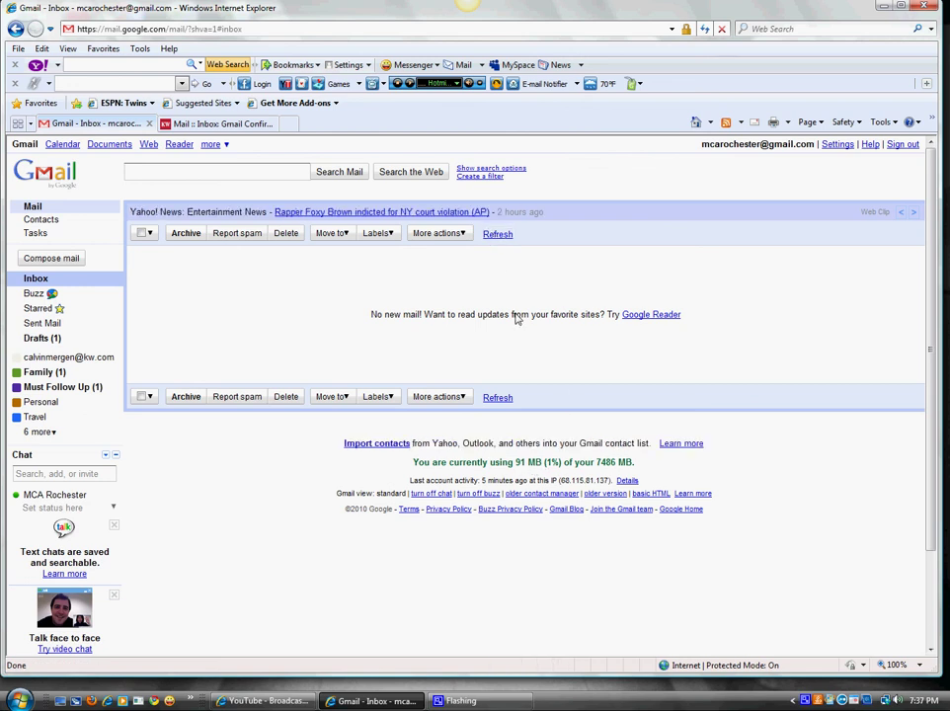
drag(635, 466, 521, 310)
click(498, 235)
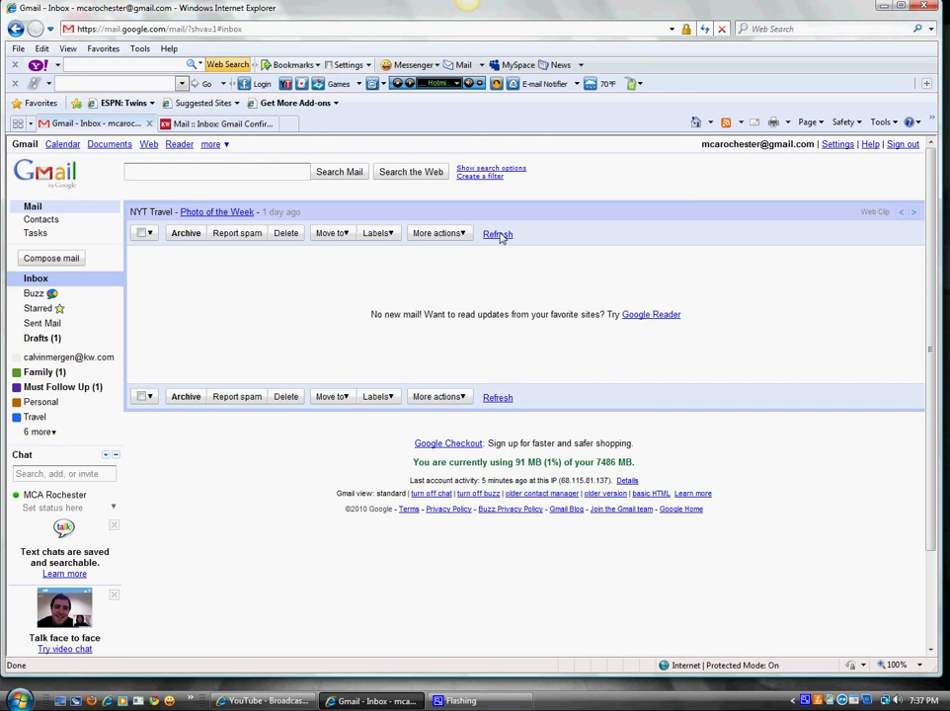
- Keep refreshing the Inbox until the Gmail Confirmation message from the kw.com account appears
click(498, 235)
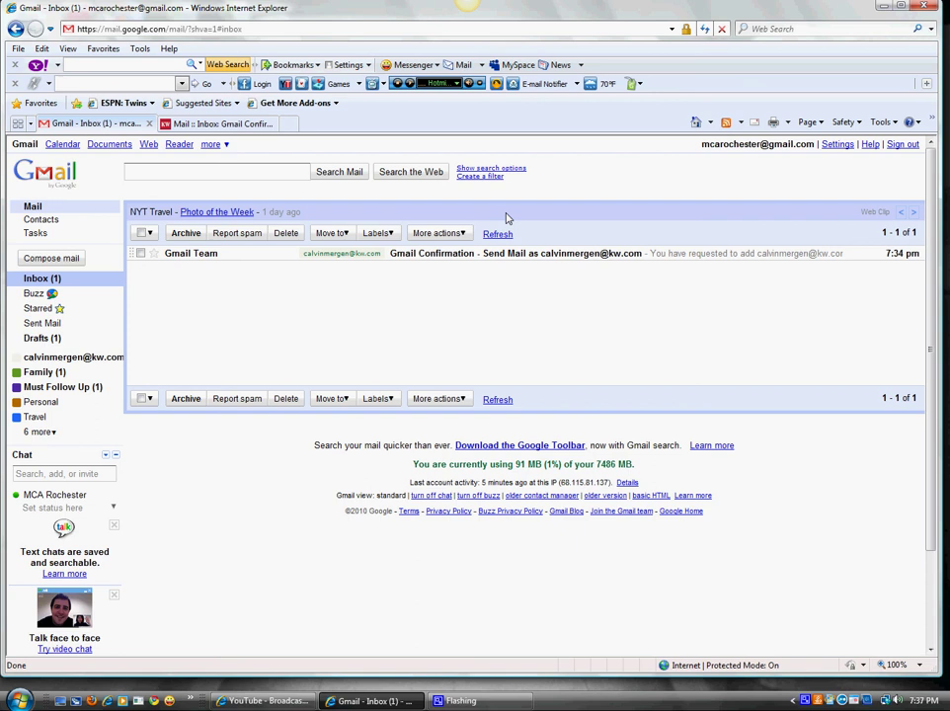
click(499, 235)
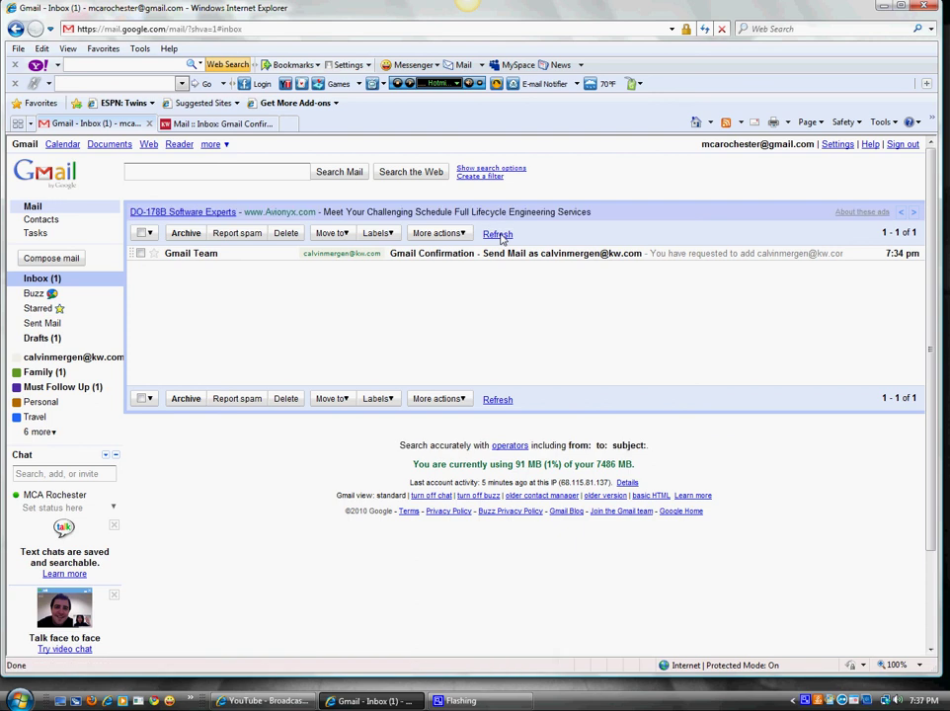
click(499, 235)
click(500, 235)
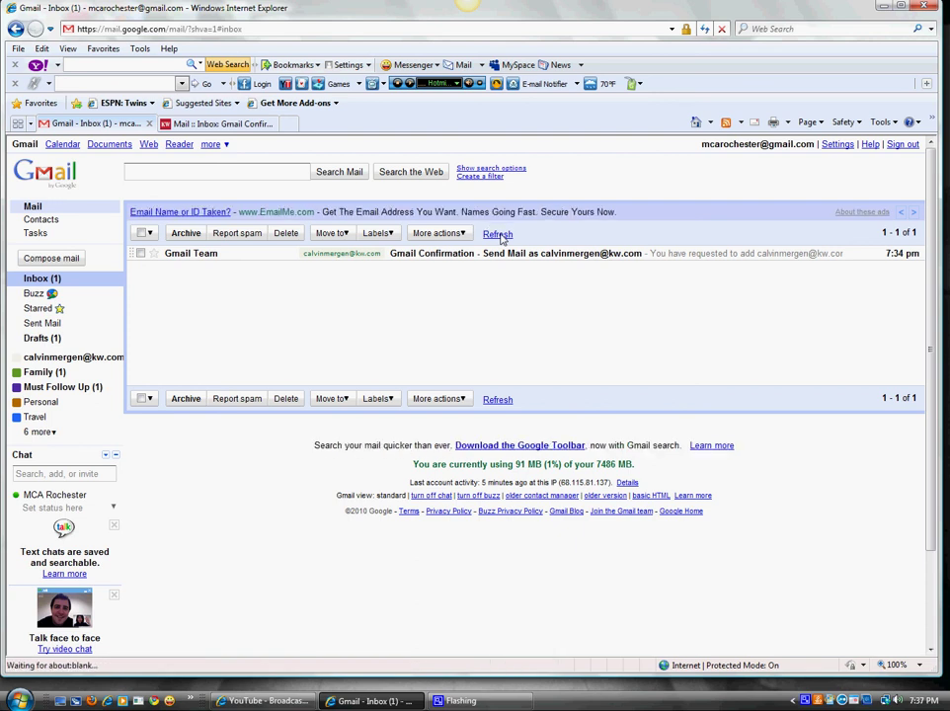
click(500, 235)
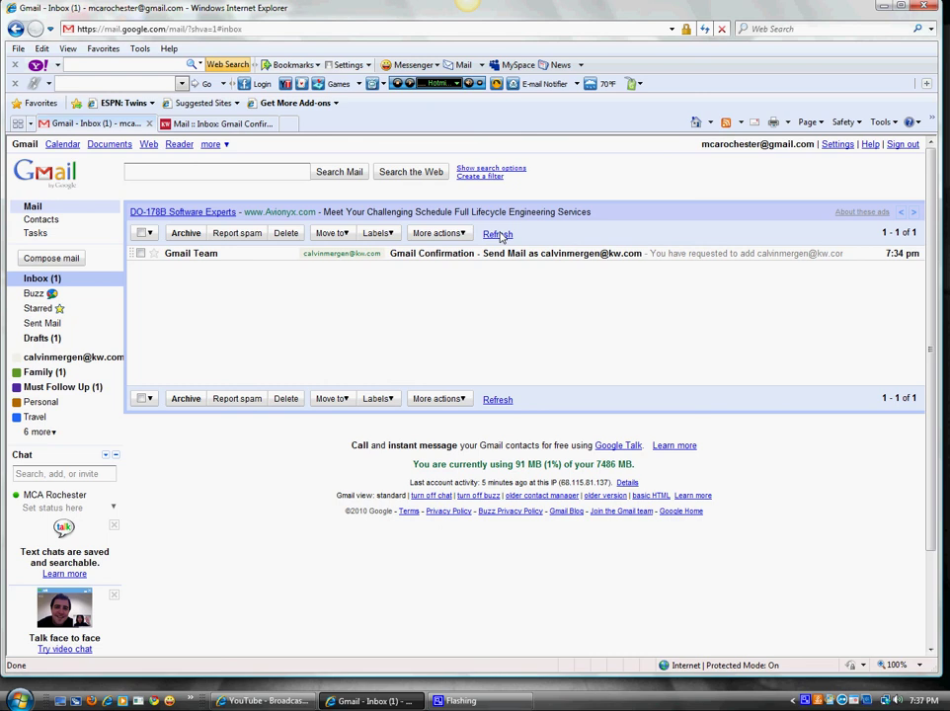
click(497, 234)
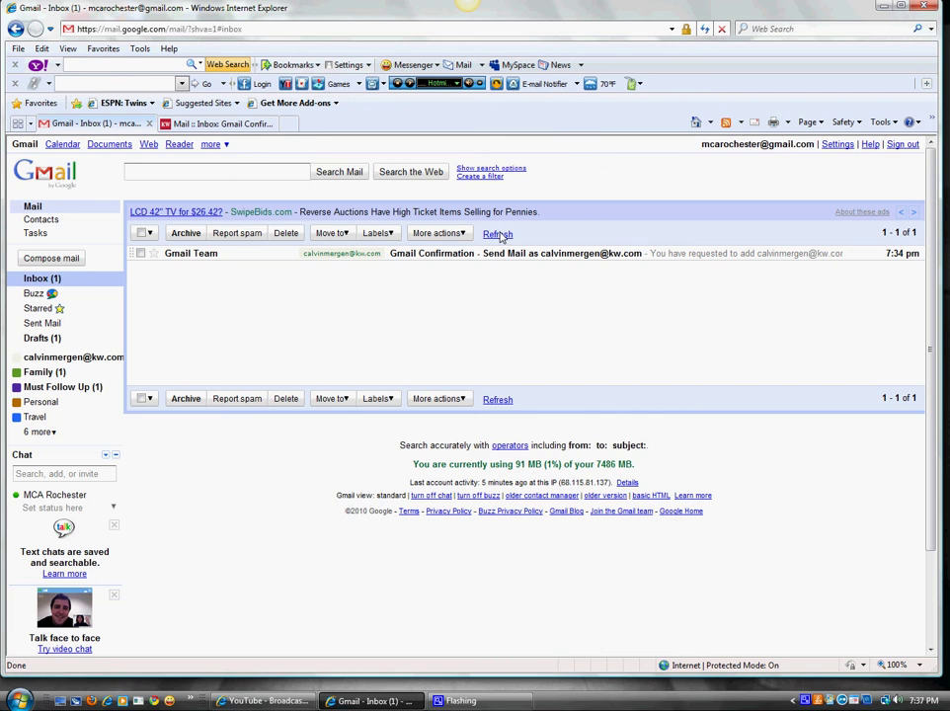
click(498, 234)
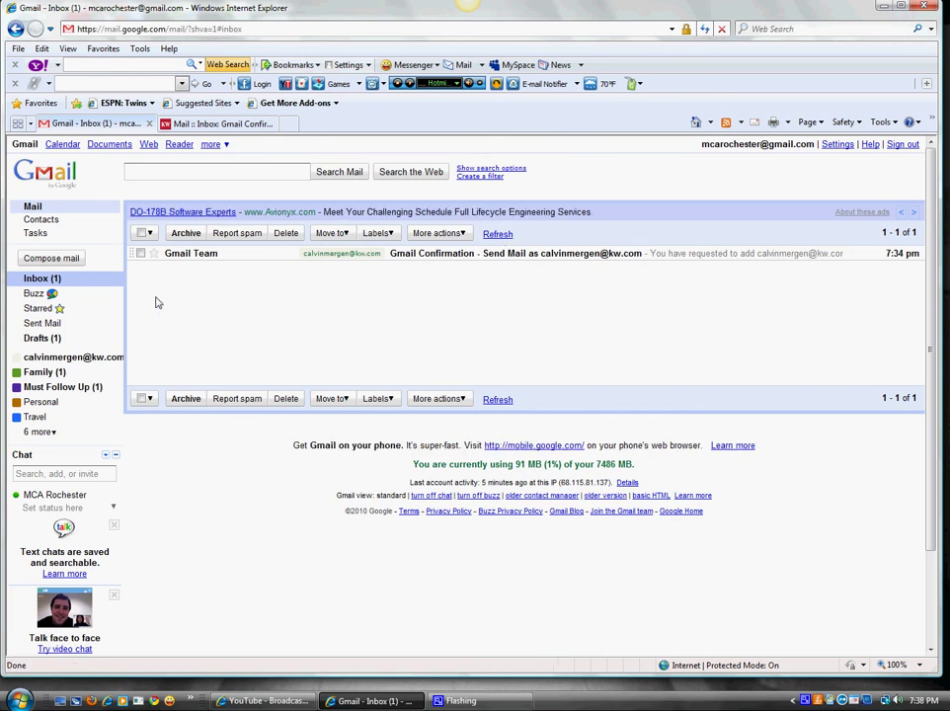
click(501, 234)
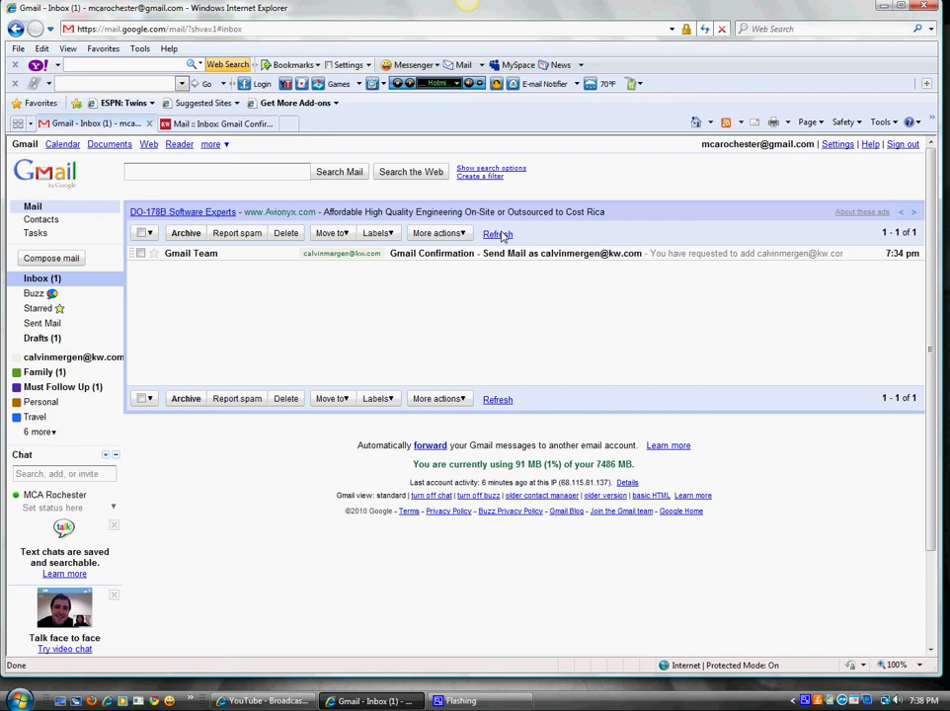
- Start a new message to check its From field, then switch to Google Calendar's Aug 8–14, 2010 week
click(33, 258)
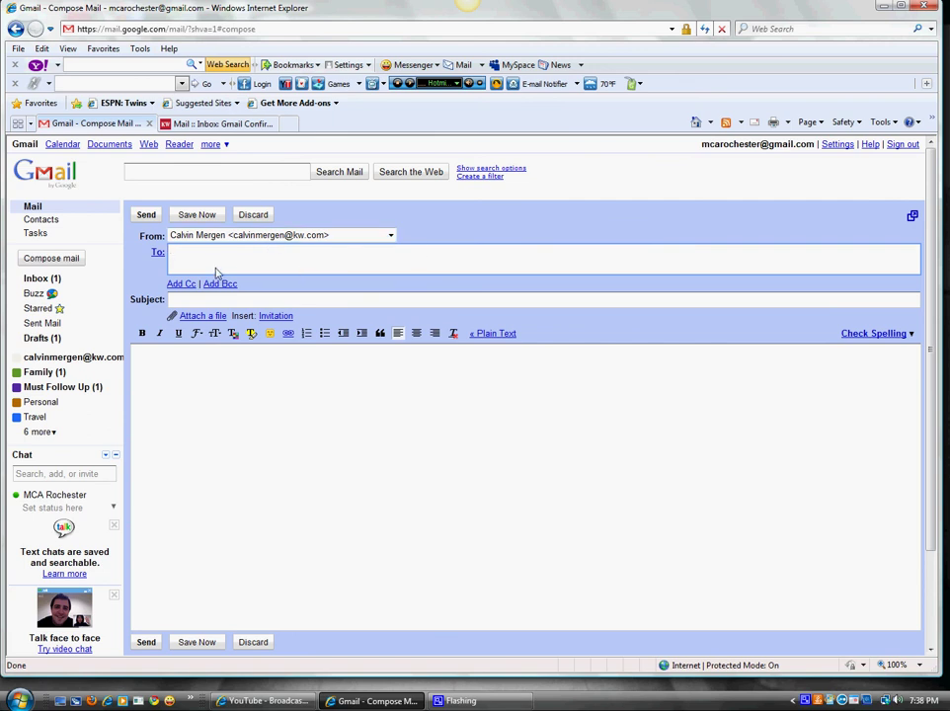
click(264, 413)
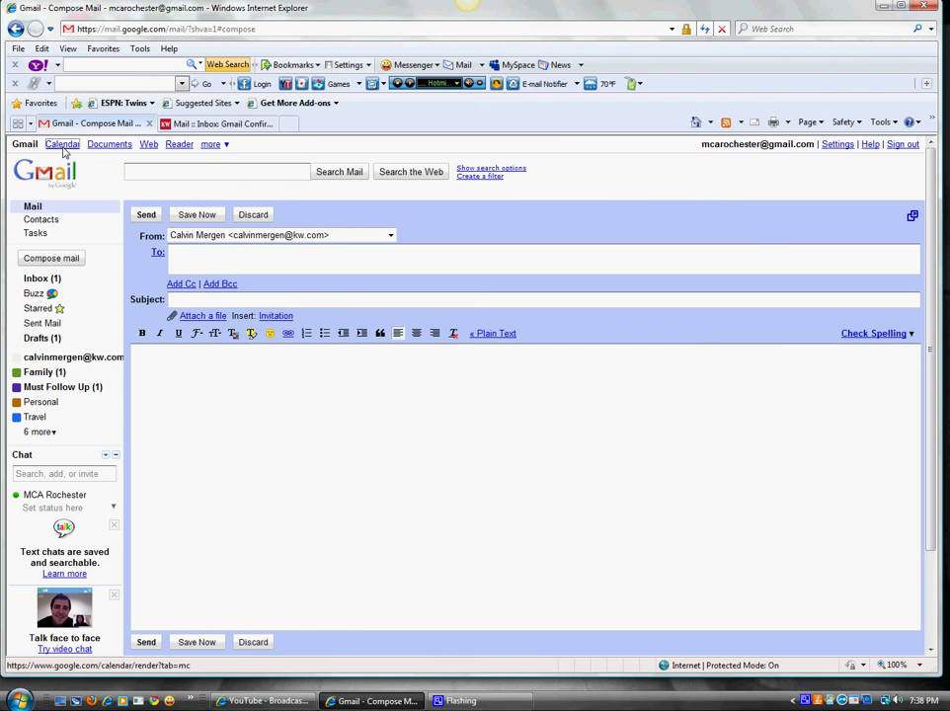
click(63, 145)
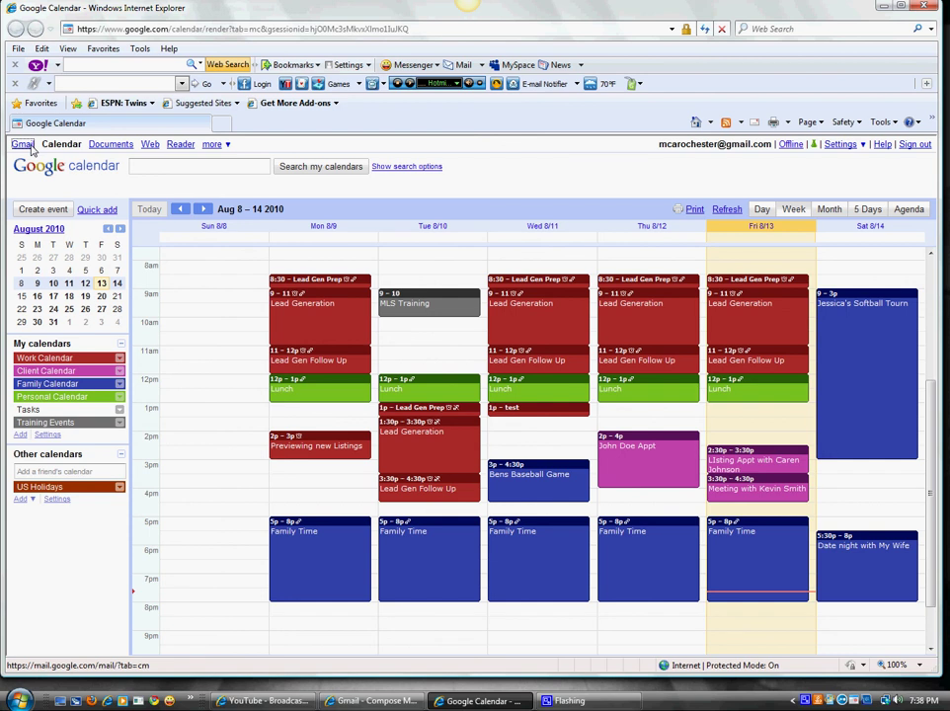
- Go back from Calendar to the Gmail inbox with the confirmation message, refresh it, and minimize the extra window
click(23, 145)
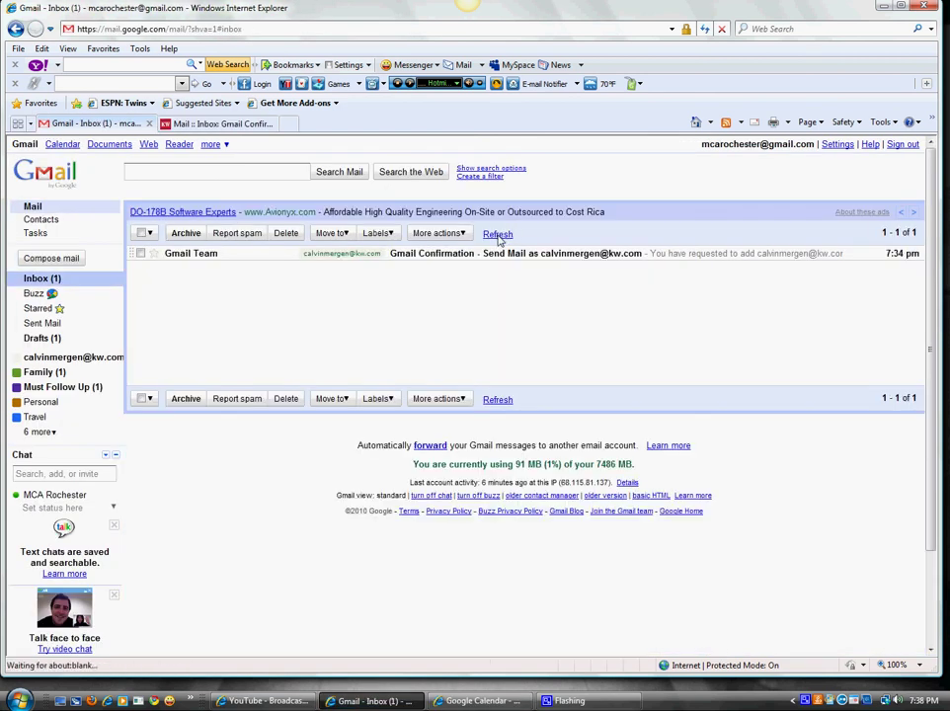
click(497, 235)
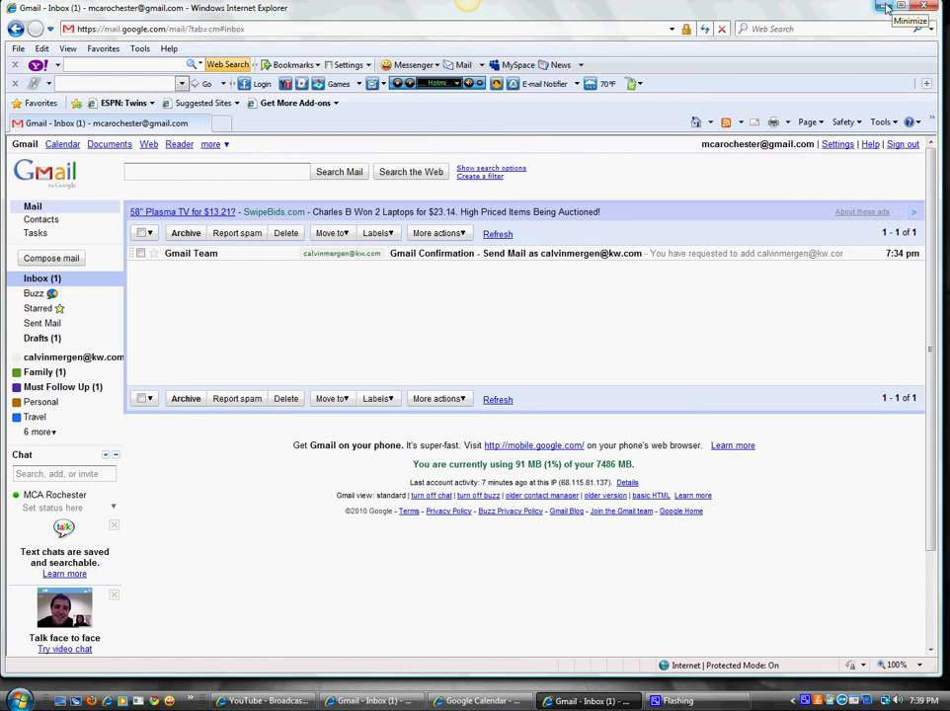
click(883, 8)
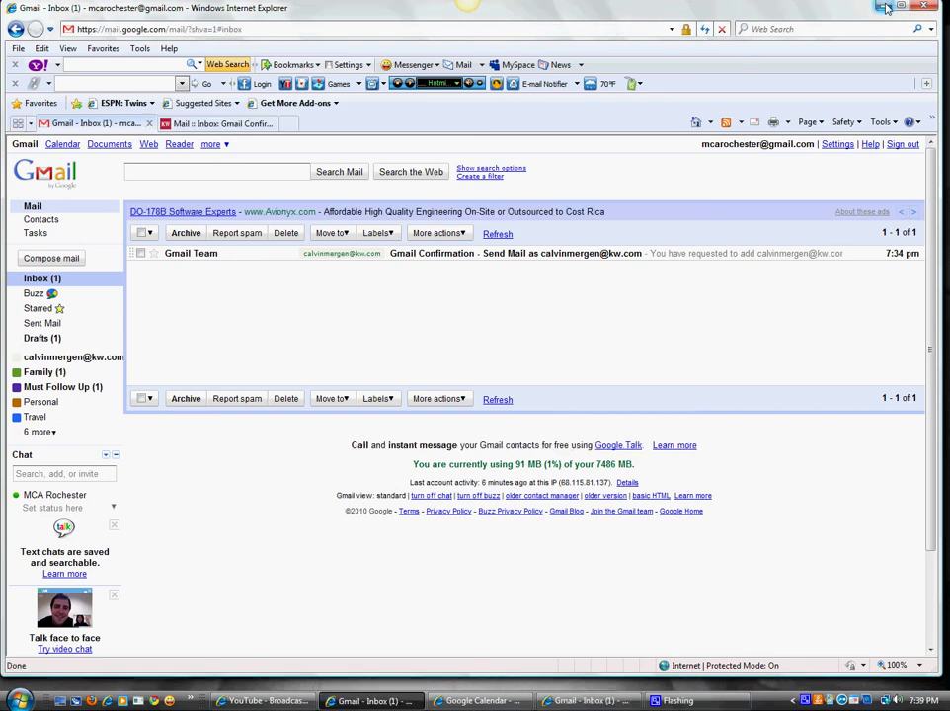